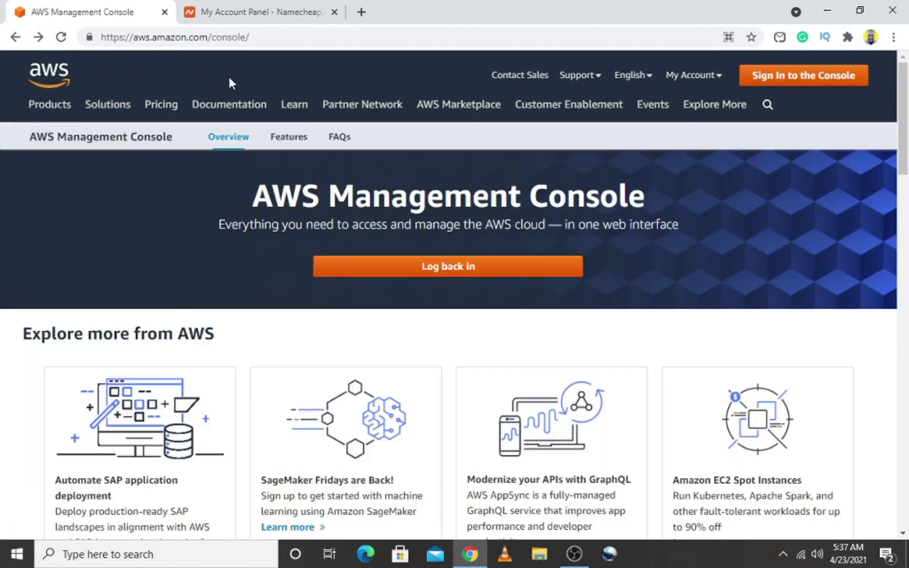
Go from the AWS landing page to the console sign-in page
left_click(785, 79)
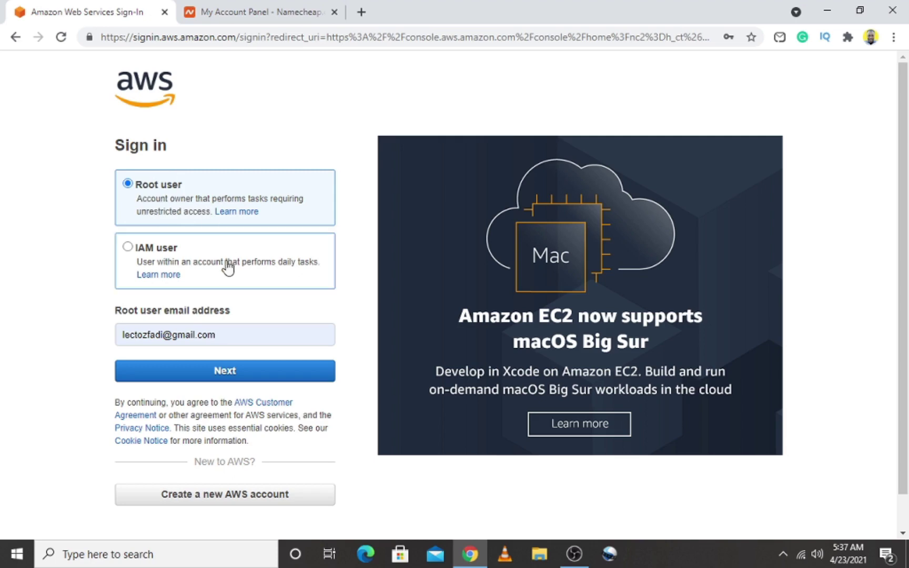
Sign in as the root user, retrying the captcha once and using the saved password
left_click(211, 369)
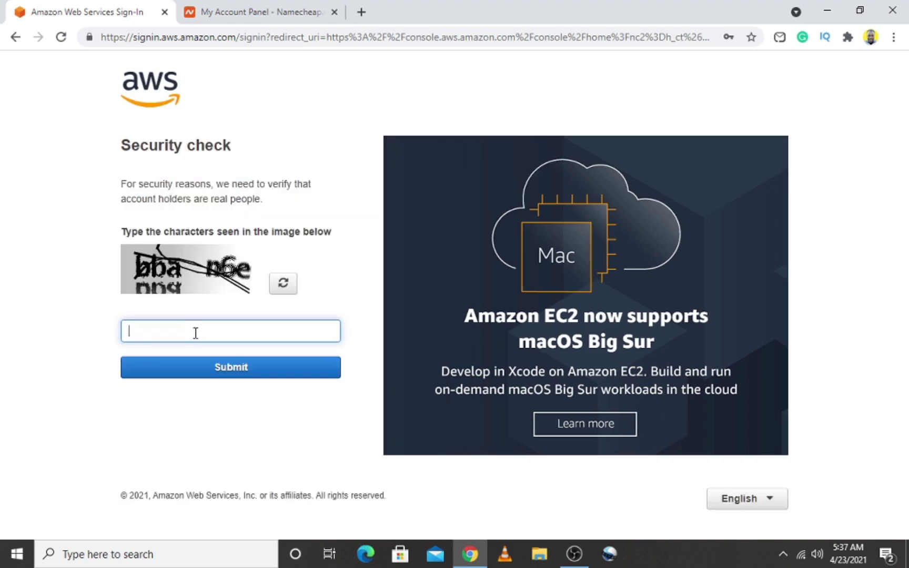
type("bba")
type("n6e")
key("Return")
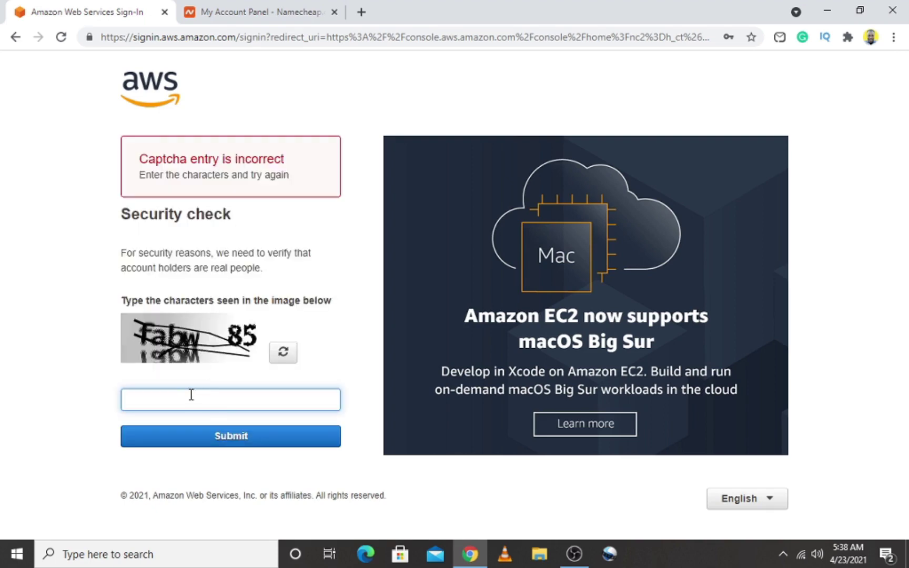
type("fabw85")
key("Return")
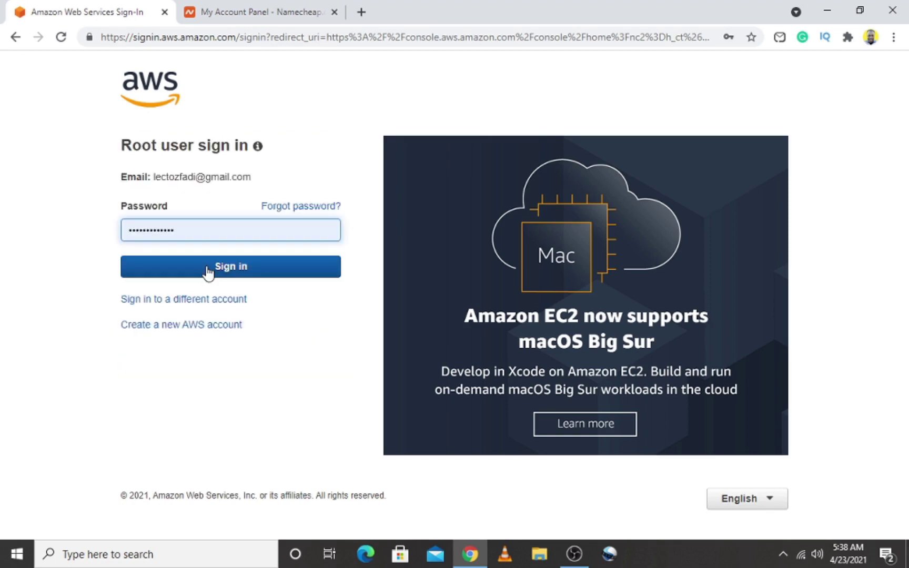
left_click(210, 267)
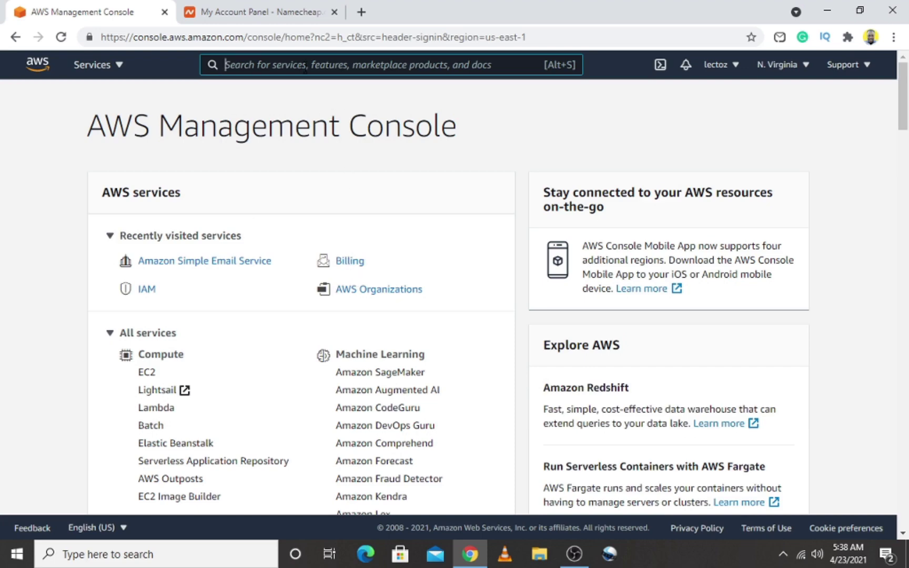
Search 'ses', open Amazon Simple Email Service, and show its Domains list
type("ses")
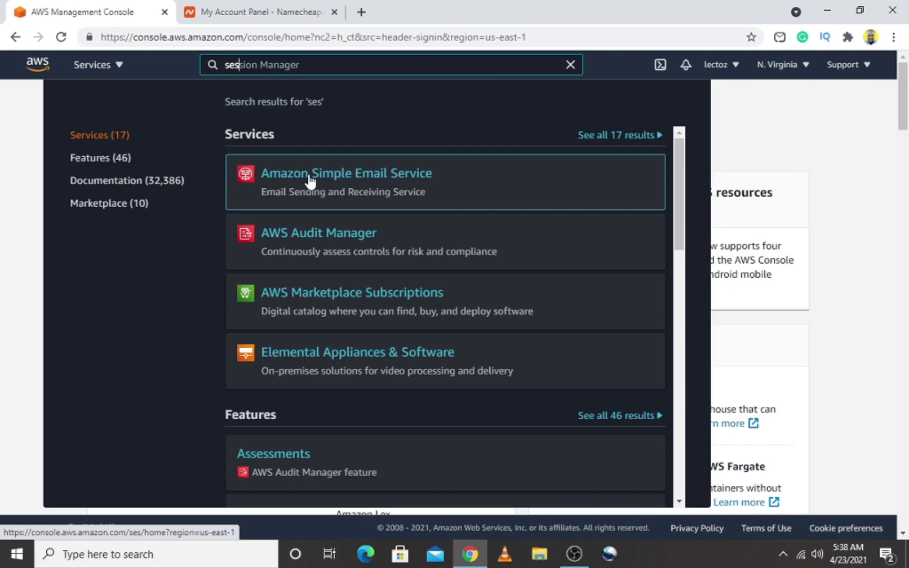
left_click(397, 182)
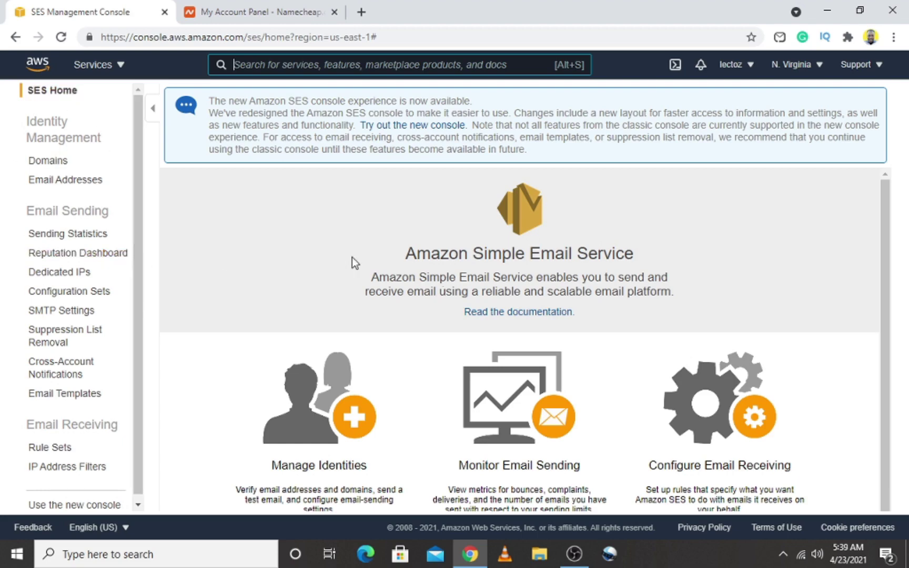
scroll(890, 242, "down", 1)
scroll(890, 249, "up", 1)
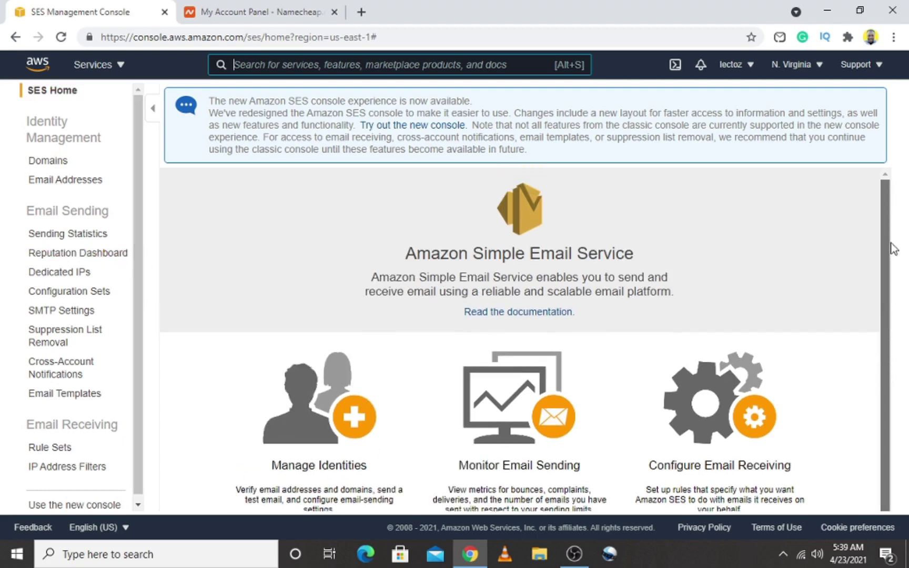
left_click(49, 164)
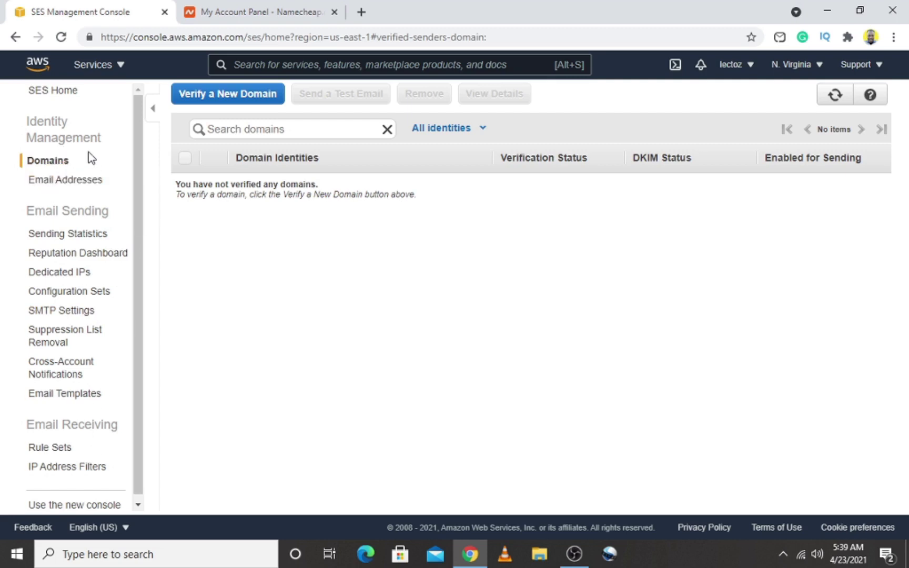
Submit digistore.tech for SES domain verification with DKIM settings generated
left_click(221, 98)
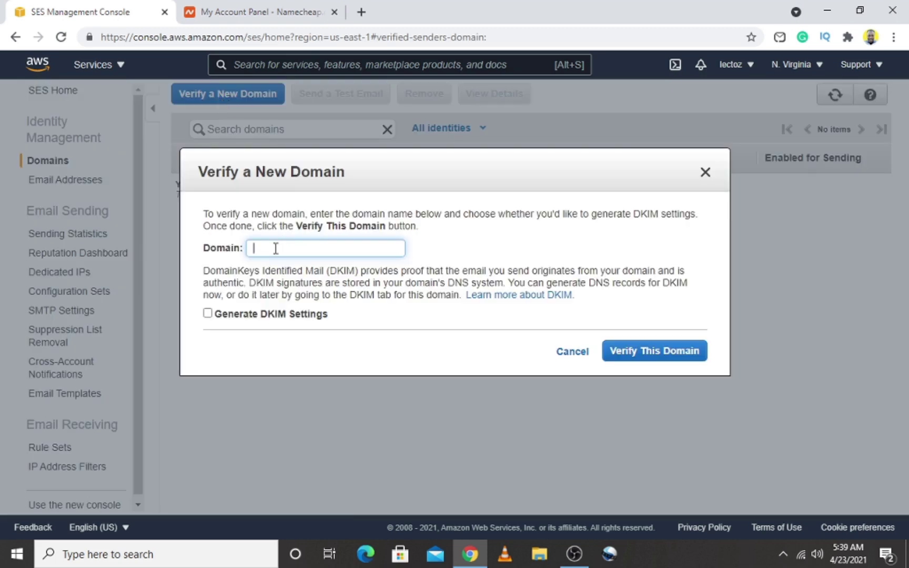
type("digistore.tech")
left_click(208, 315)
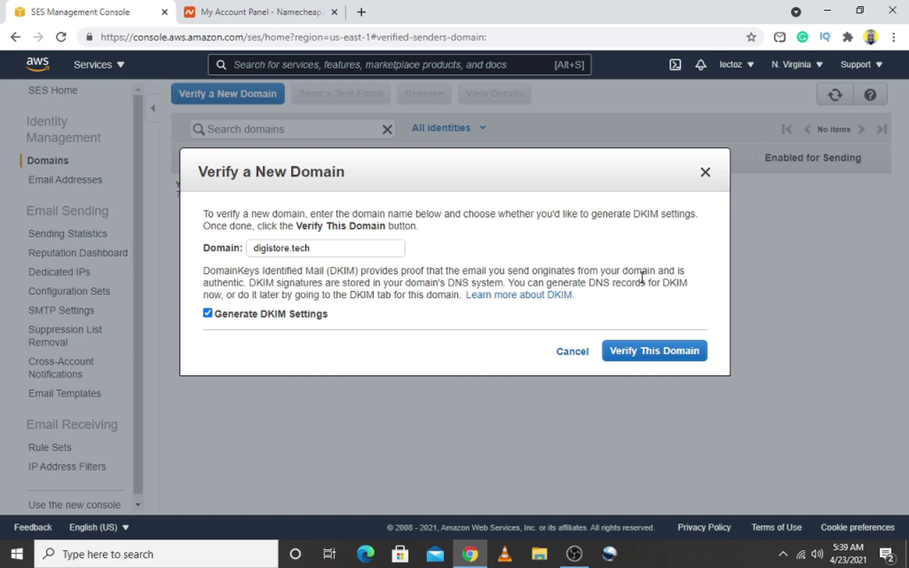
left_click(668, 352)
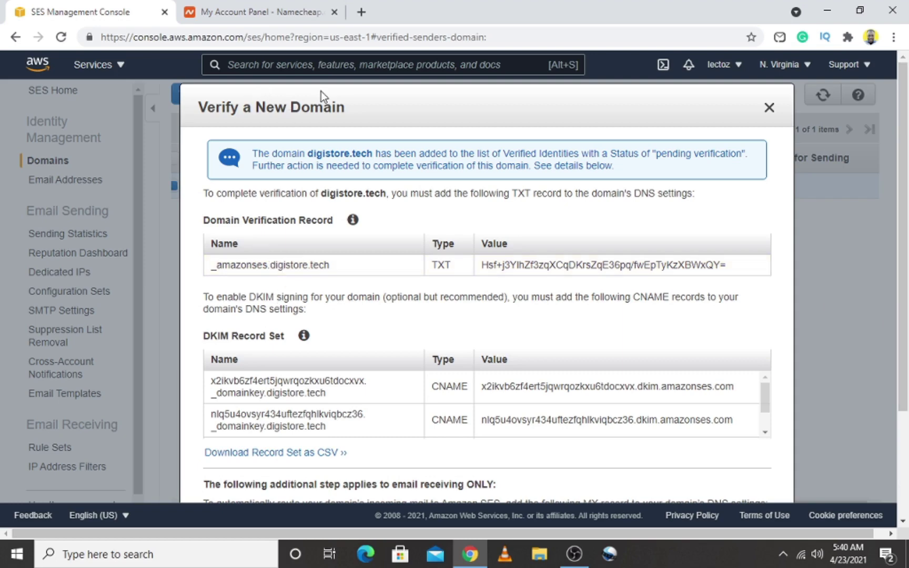
left_click(260, 16)
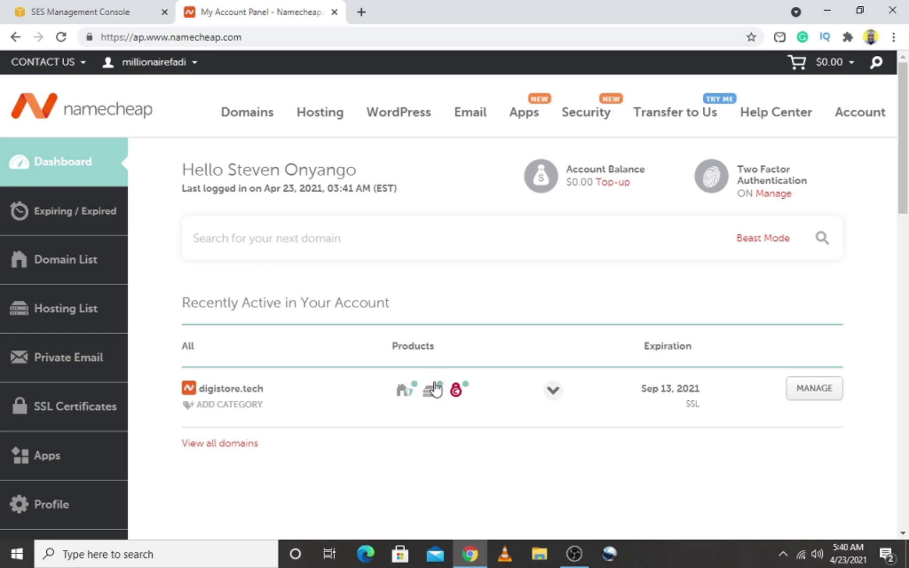
Open cPanel for the digistore.tech hosting account
mouse_move(430, 391)
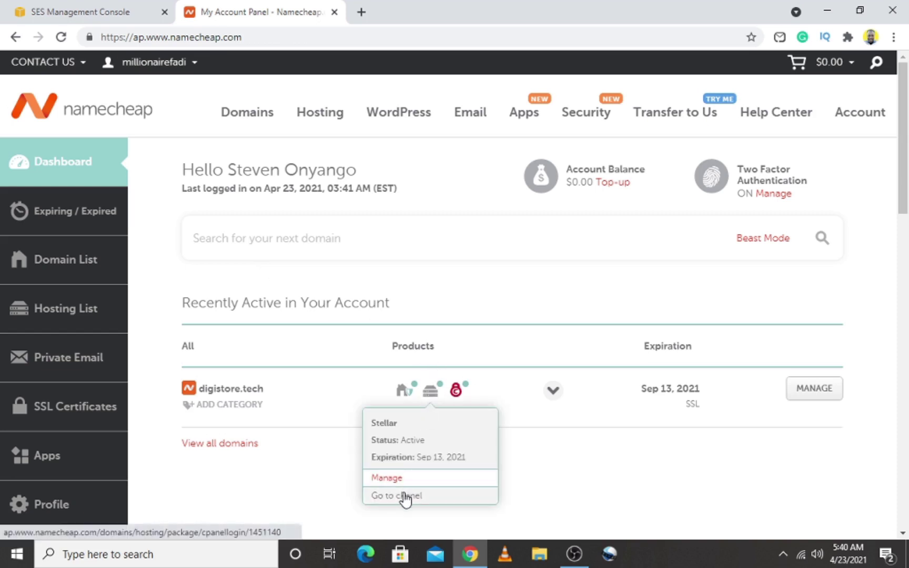
left_click(405, 496)
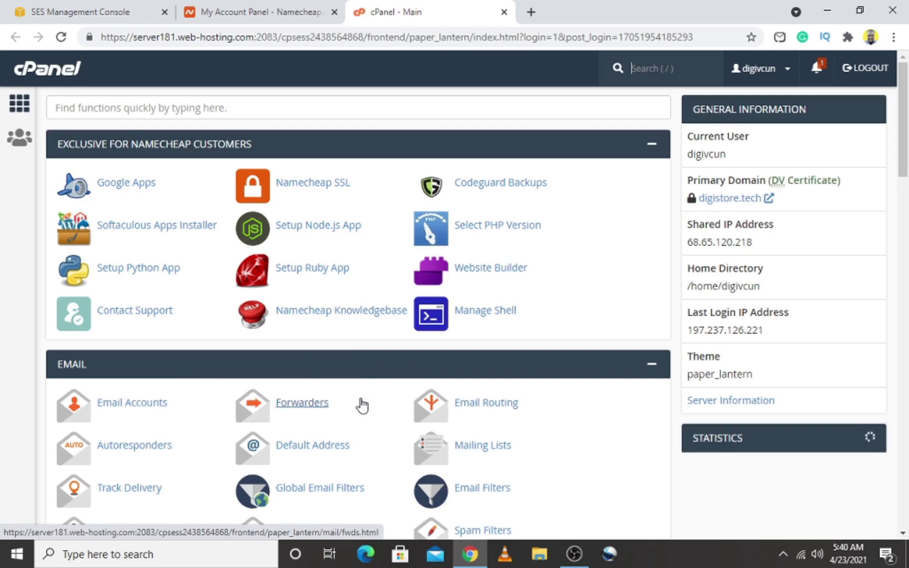
Scroll to the Domains section and open cPanel's Zone Editor
scroll(905, 171, "down", 1)
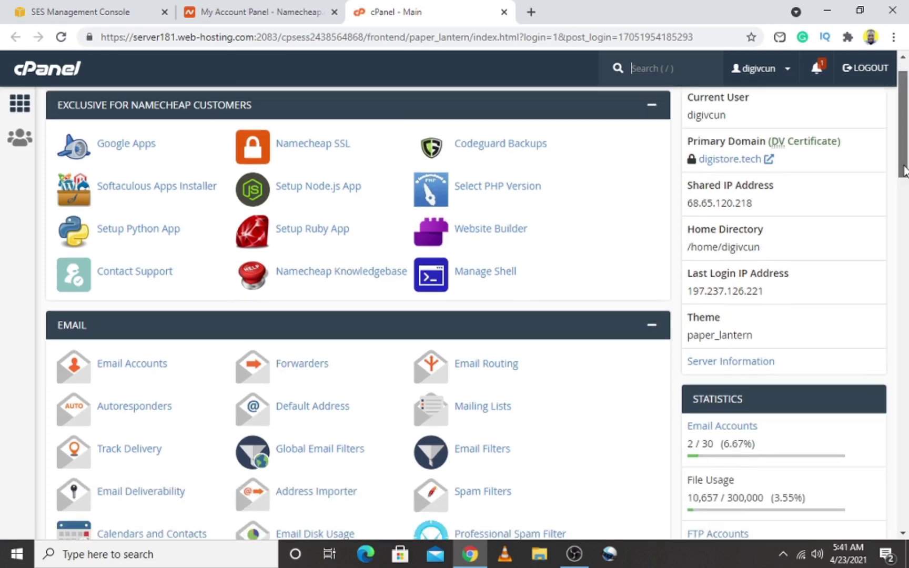
left_click_drag(905, 171, 907, 318)
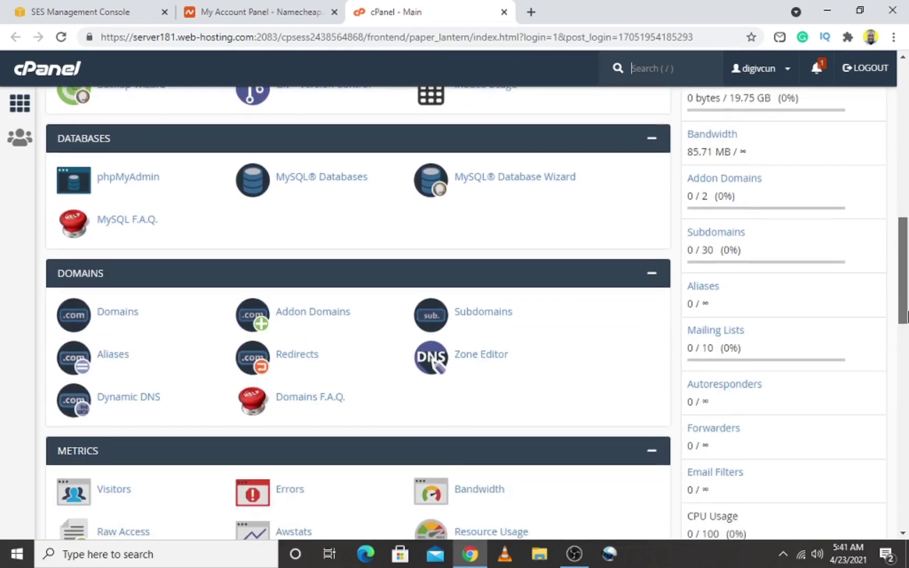
left_click(469, 358)
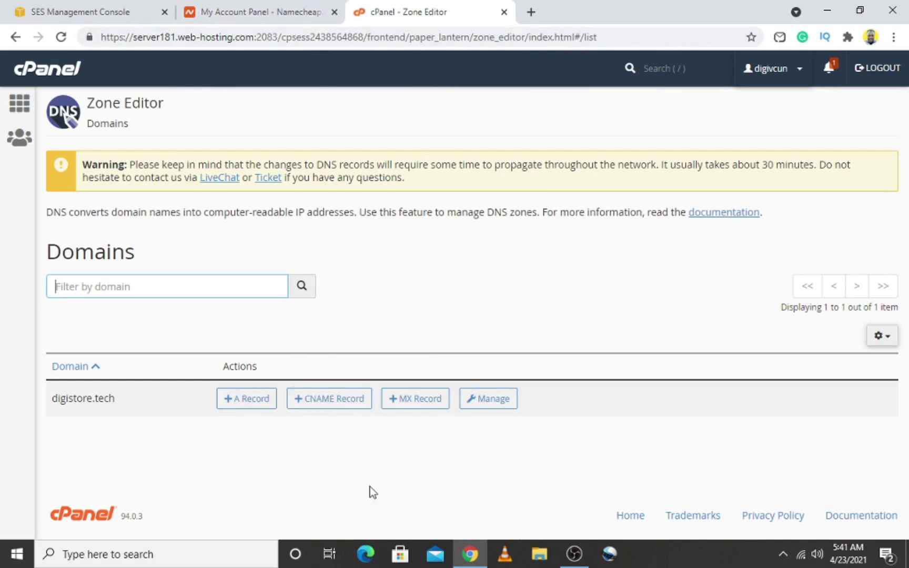
Copy the _amazonses TXT record name from SES and return to the Zone Editor
left_click(257, 9)
left_click(92, 8)
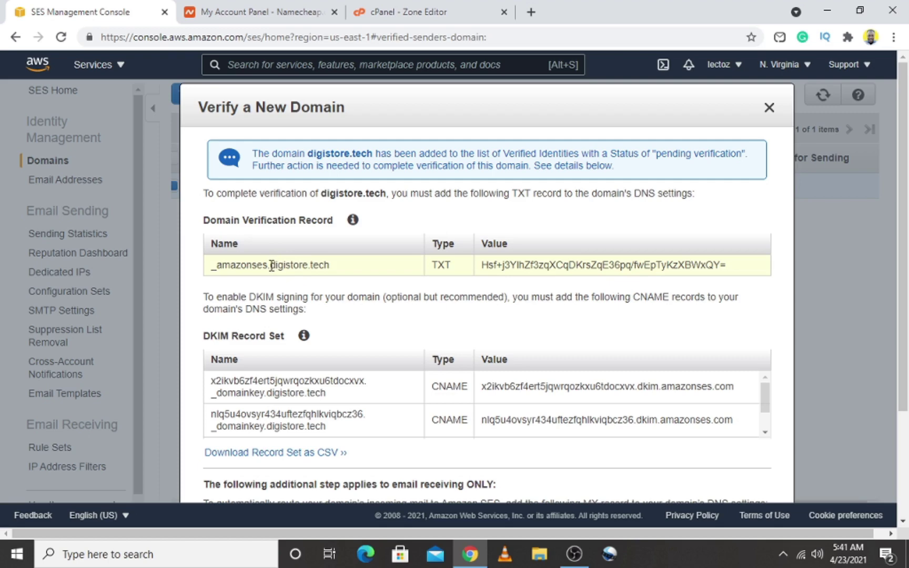
left_click_drag(268, 266, 205, 264)
key("ctrl+c")
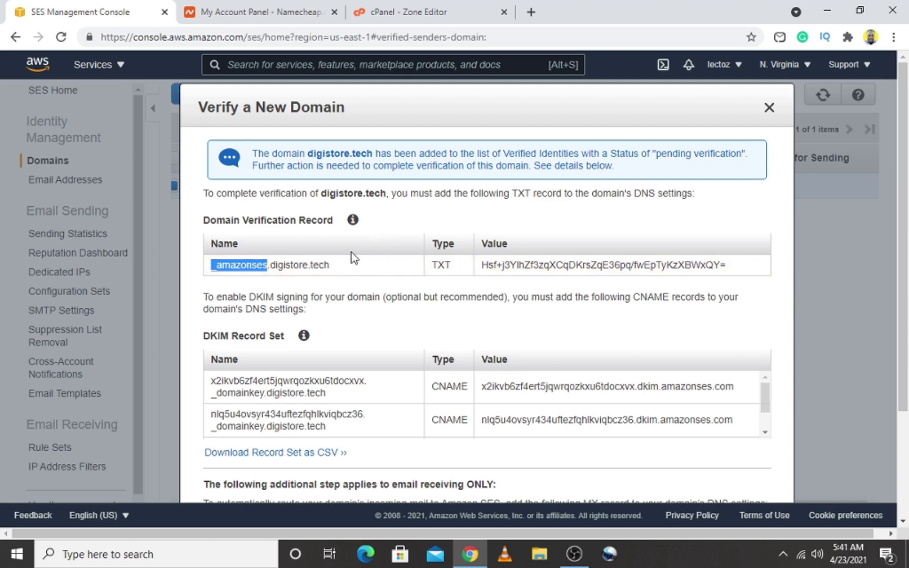
left_click(429, 13)
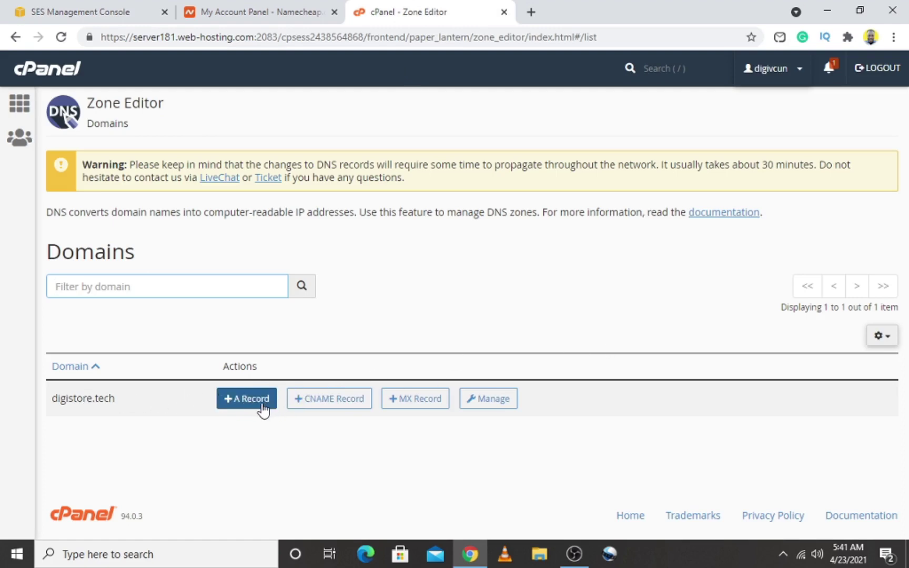
double_click(883, 338)
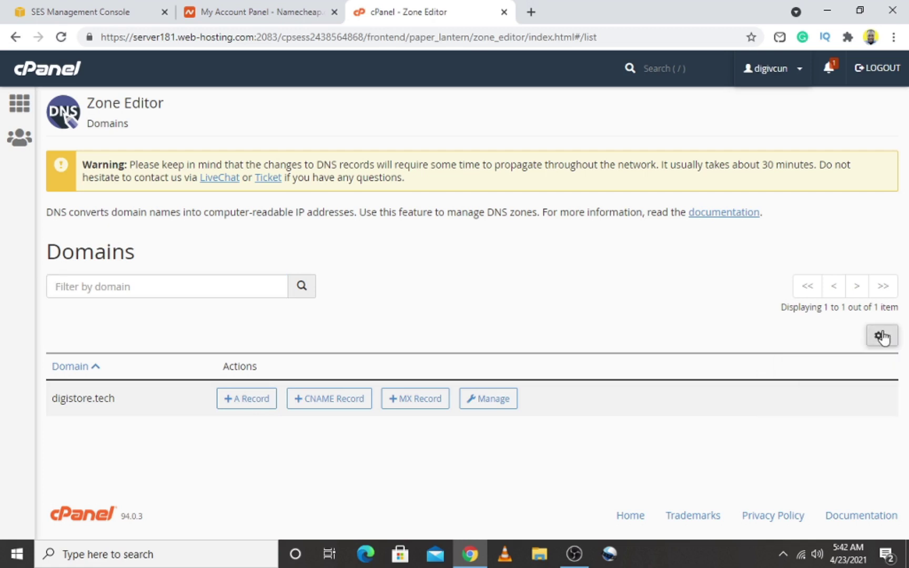
Start a new digistore.tech record named _amazonses with type TXT
left_click(495, 401)
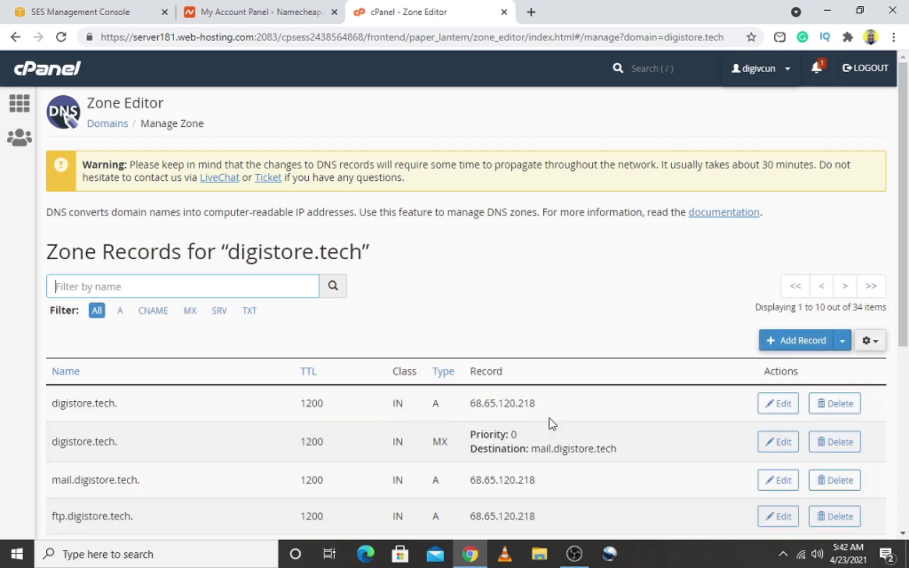
left_click(804, 341)
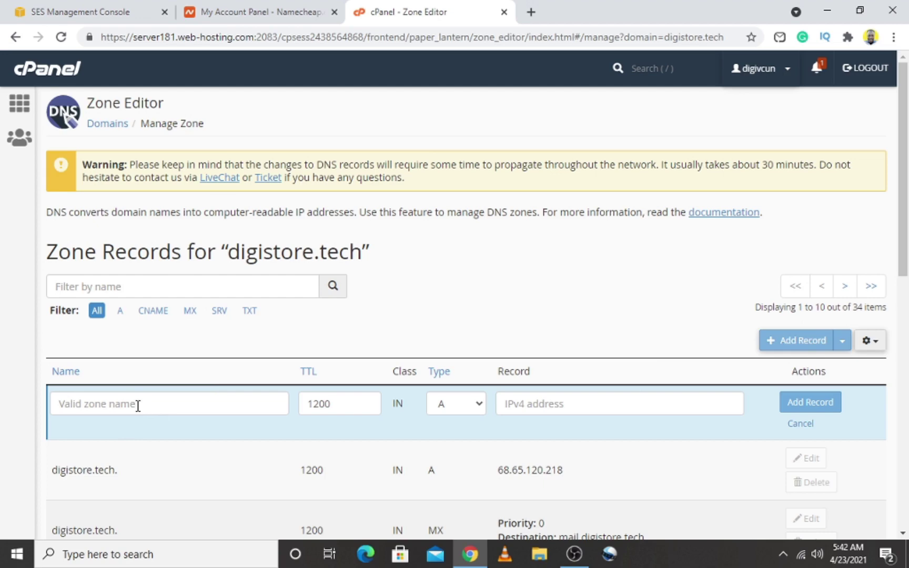
left_click(83, 12)
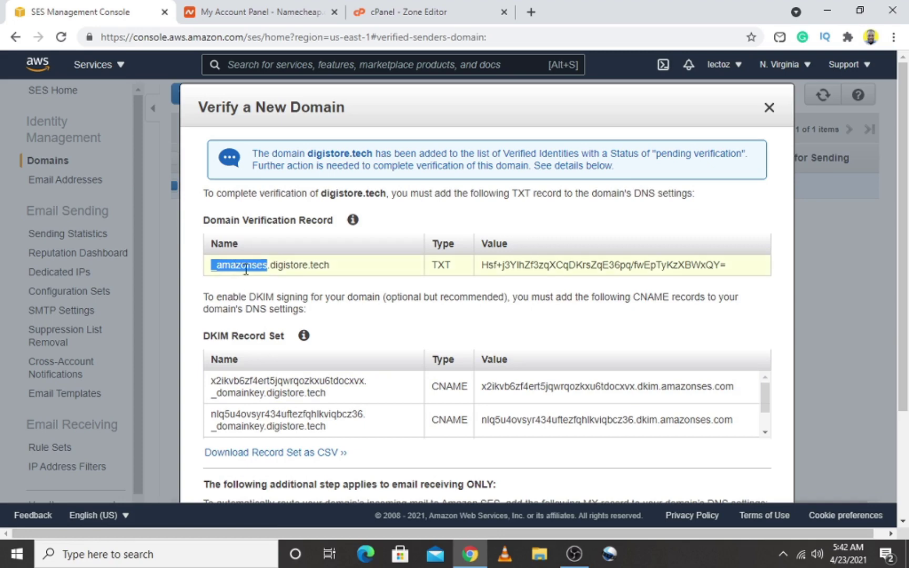
left_click(467, 16)
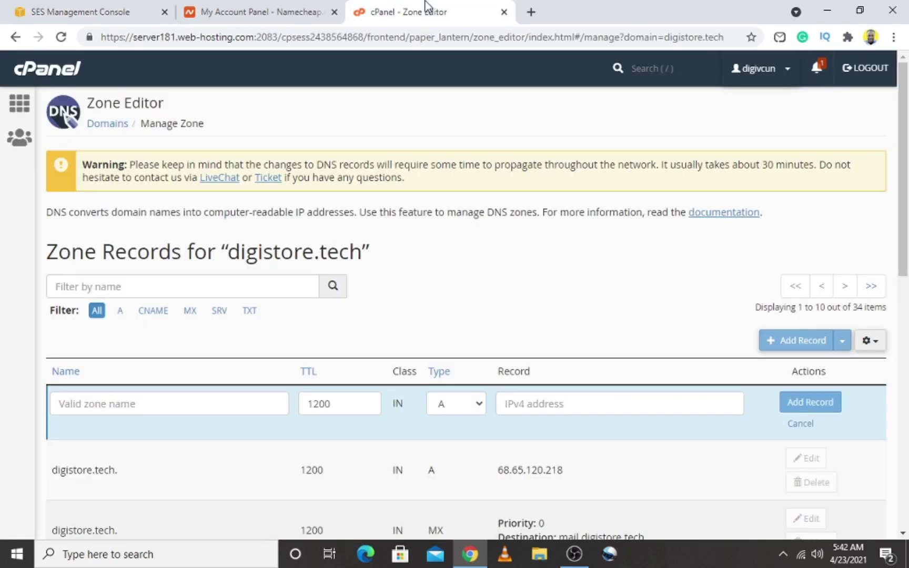
left_click(108, 404)
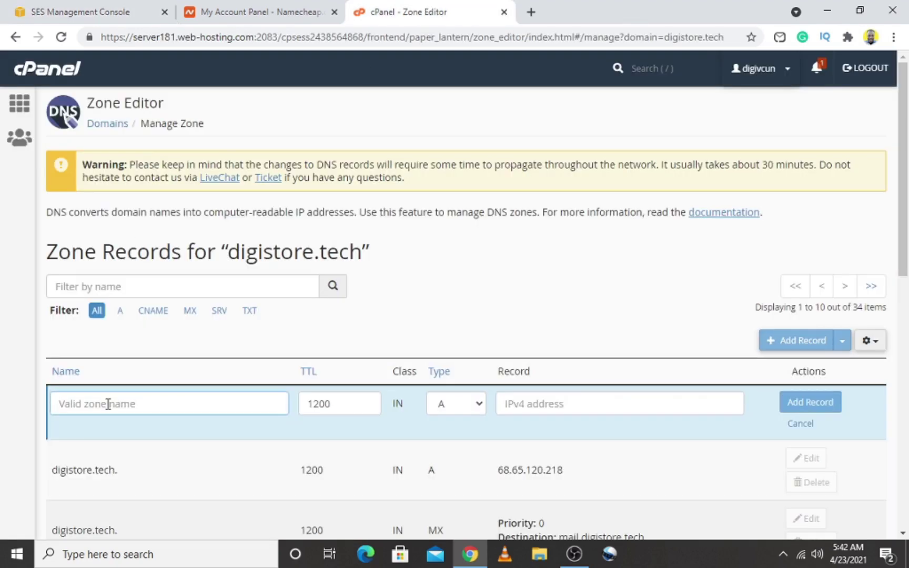
key("ctrl+v")
left_click(471, 404)
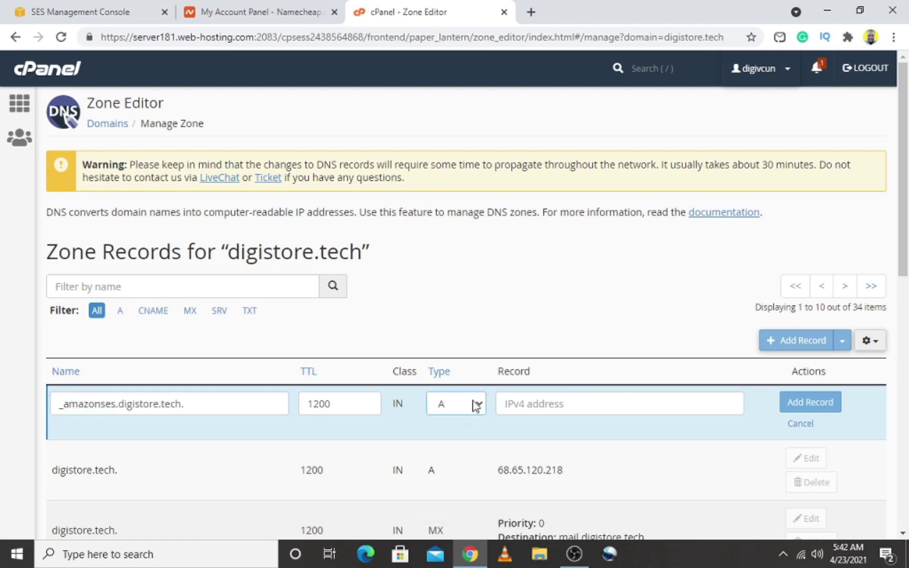
left_click(476, 404)
left_click(454, 508)
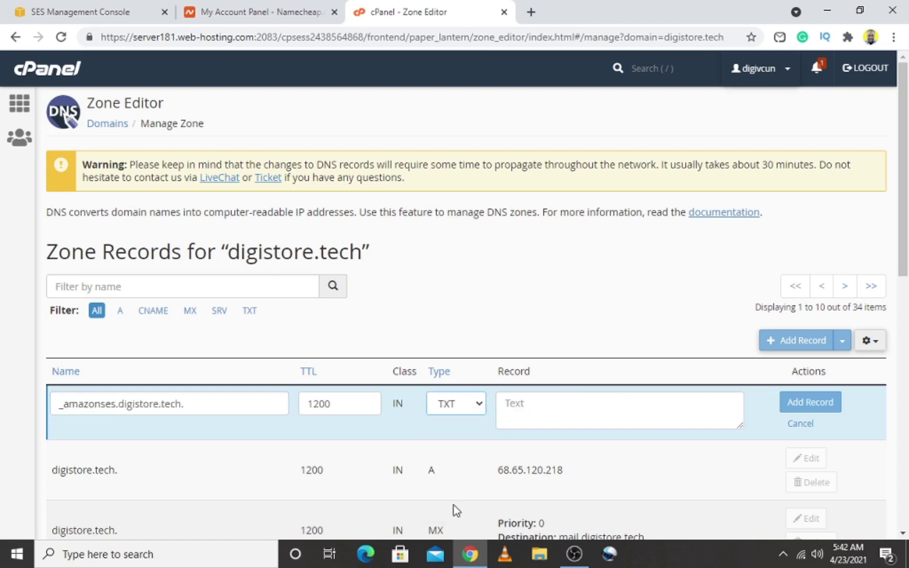
left_click(548, 413)
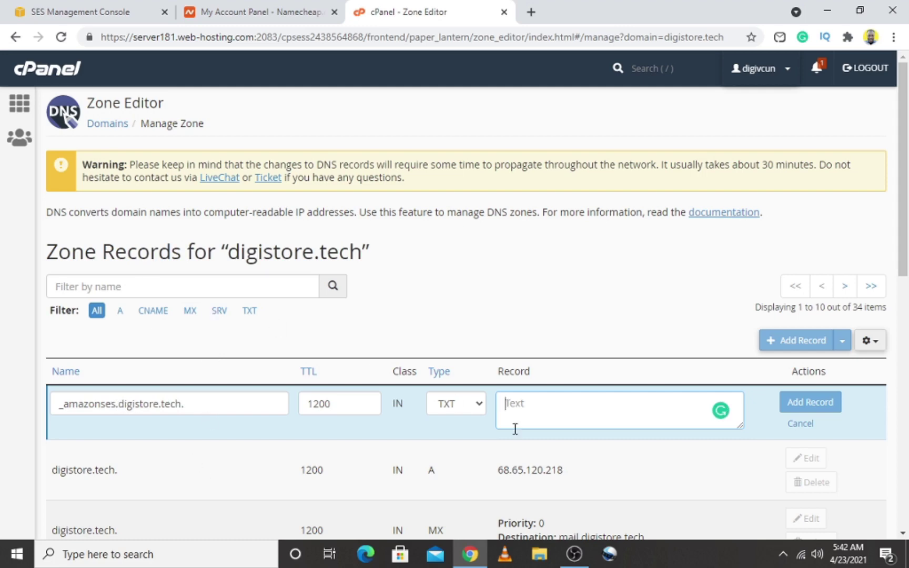
Paste the SES TXT verification value into the record and save it
left_click(79, 10)
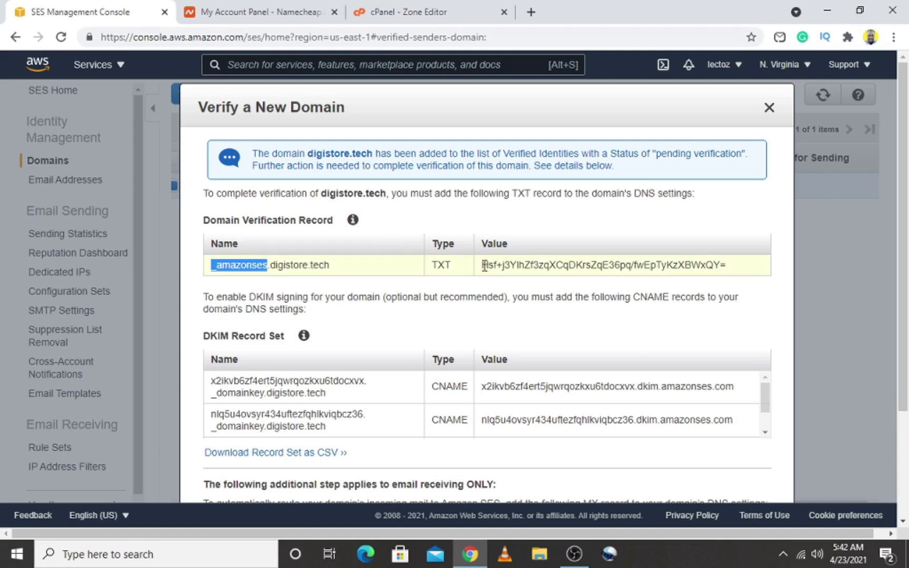
left_click_drag(483, 266, 774, 244)
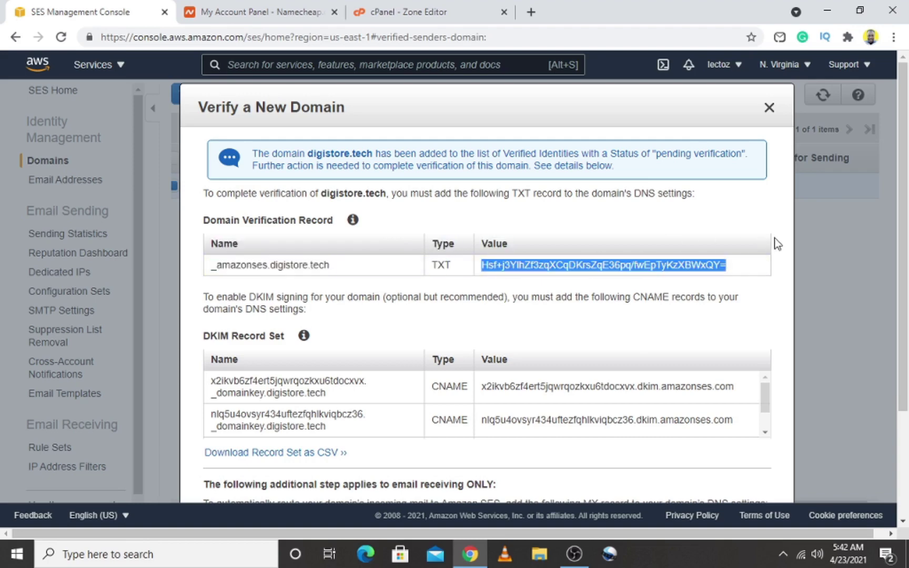
right_click(665, 267)
left_click(667, 275)
key("ctrl+shift+Tab")
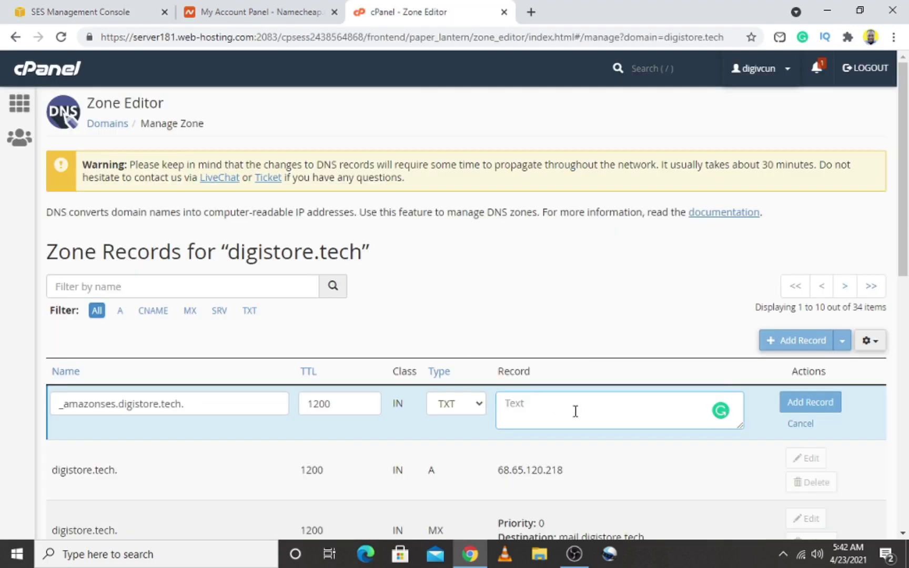
left_click(574, 412)
key("ctrl+v")
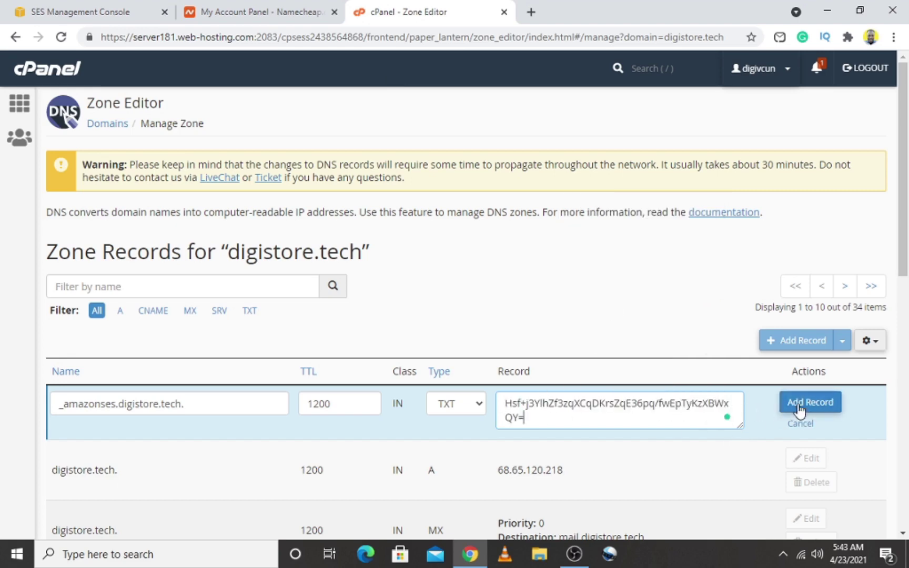
left_click(802, 405)
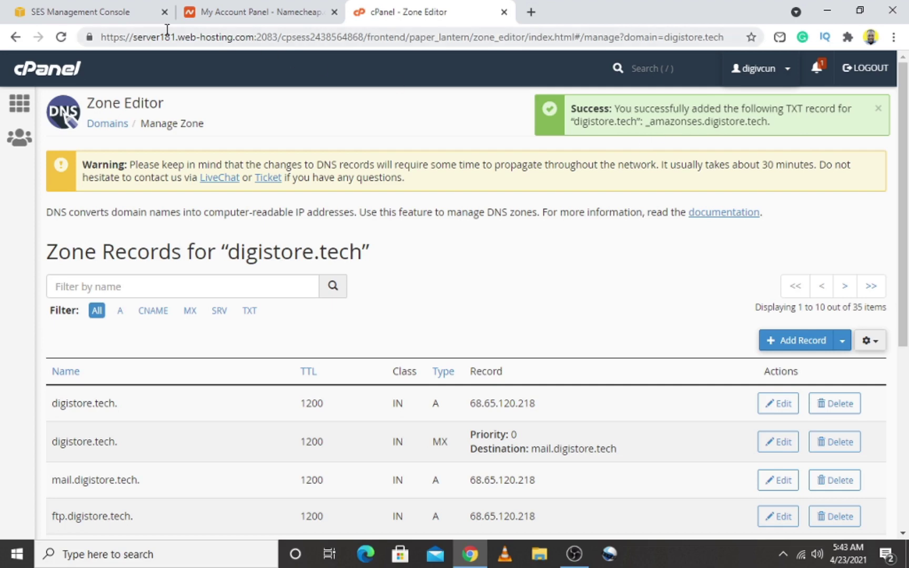
left_click(118, 16)
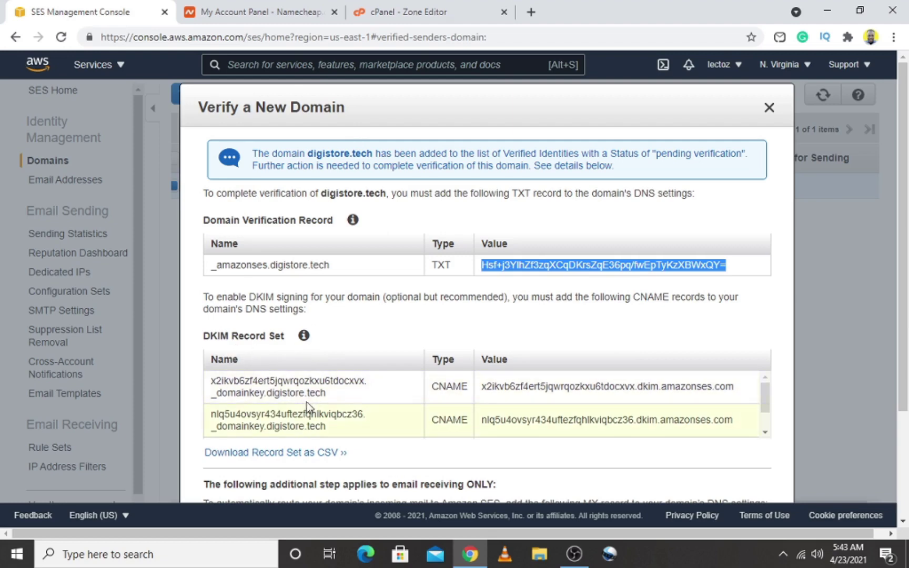
Create a new CNAME record named with the first DKIM name copied from SES
left_click_drag(212, 381, 339, 396)
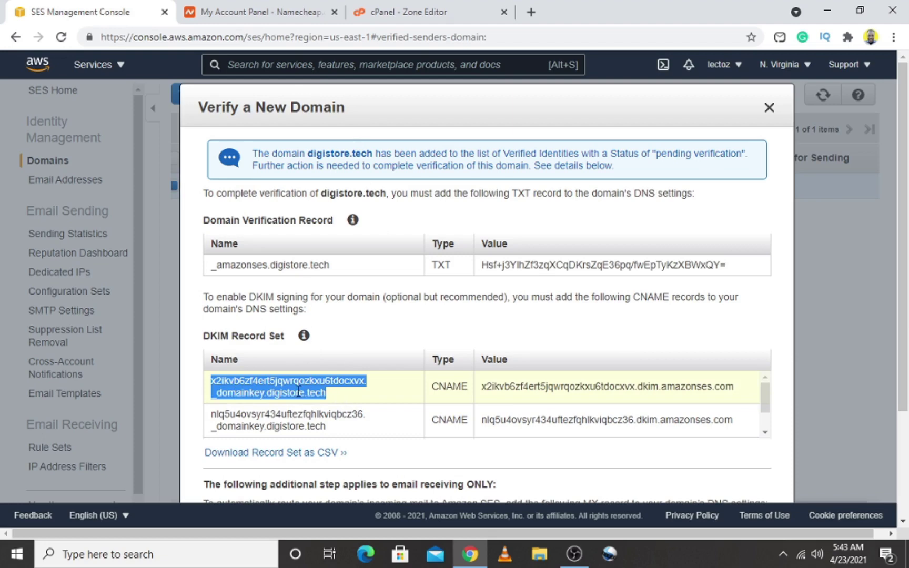
right_click(312, 395)
left_click(326, 402)
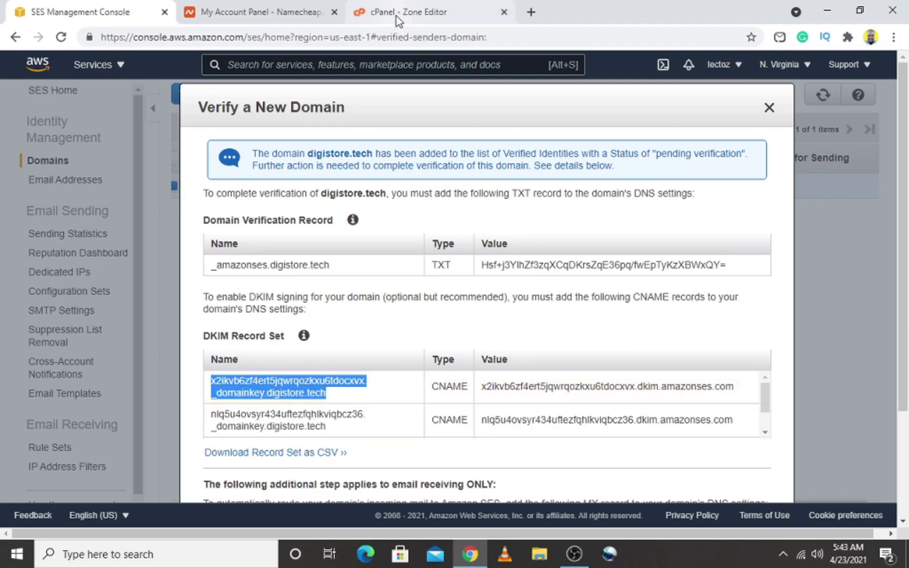
left_click(396, 16)
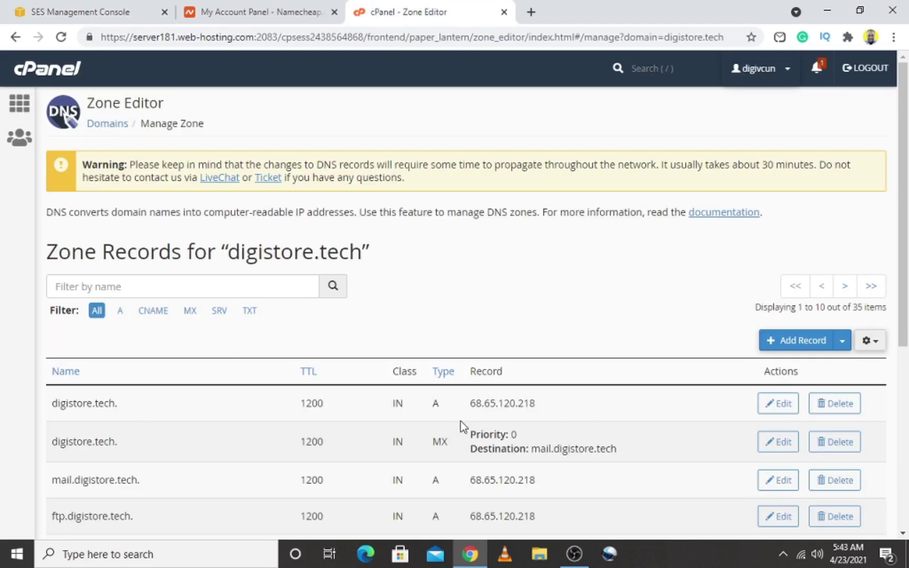
left_click(797, 341)
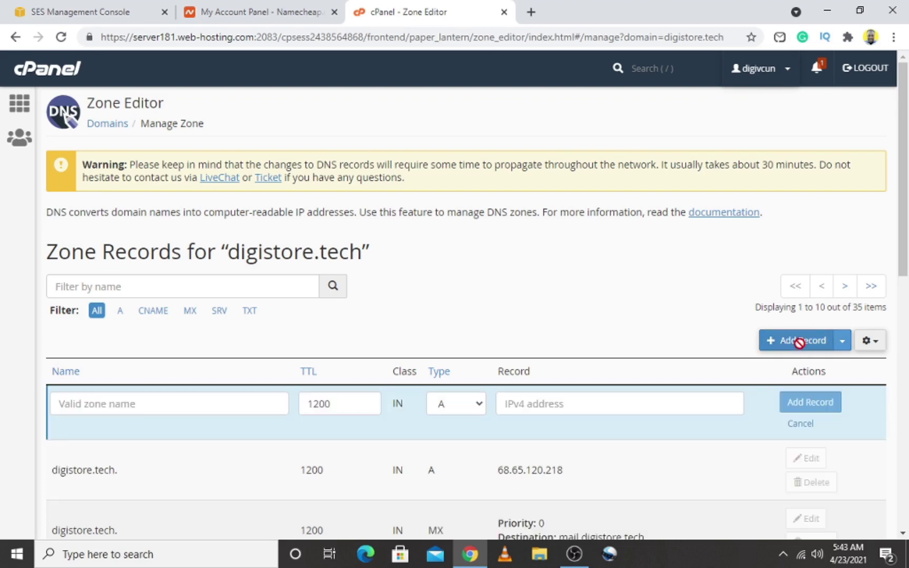
left_click(176, 404)
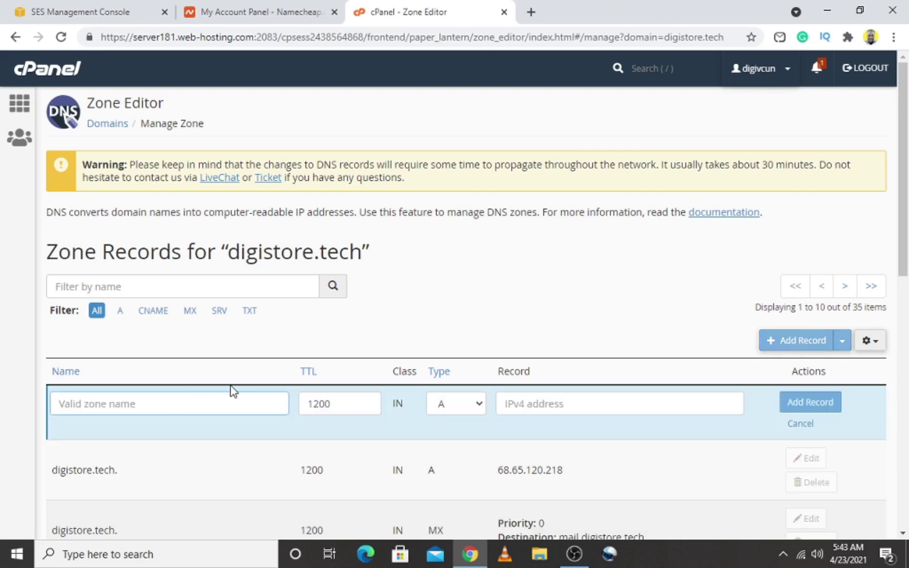
right_click(163, 406)
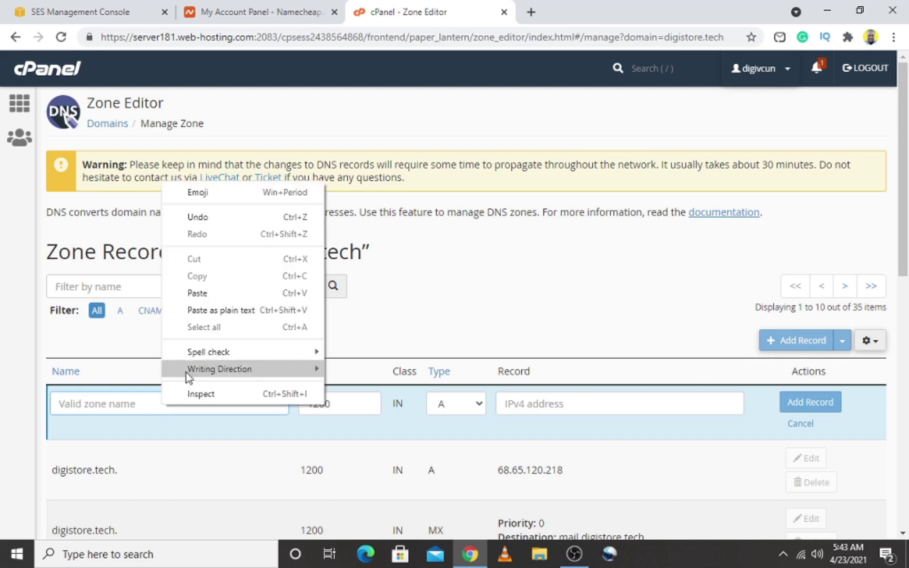
left_click(207, 294)
left_click(446, 409)
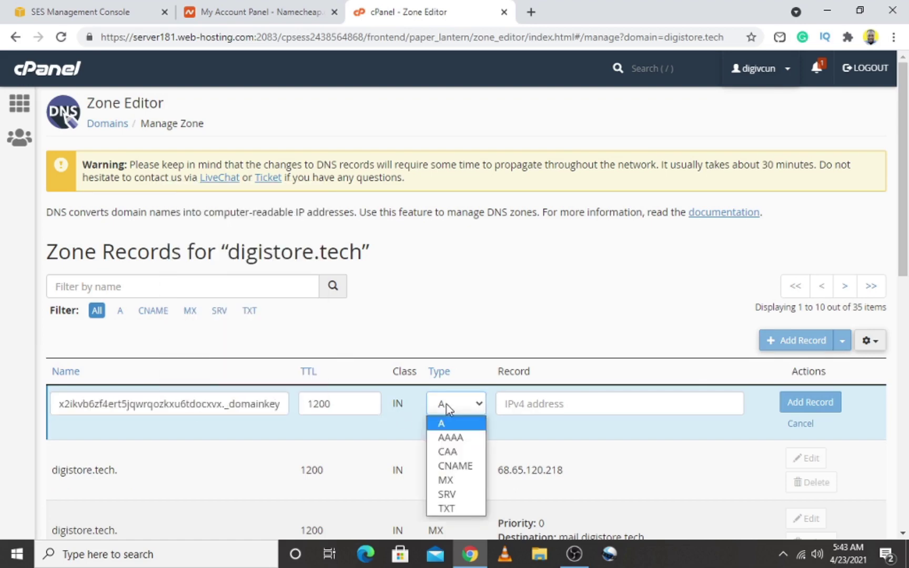
left_click(462, 467)
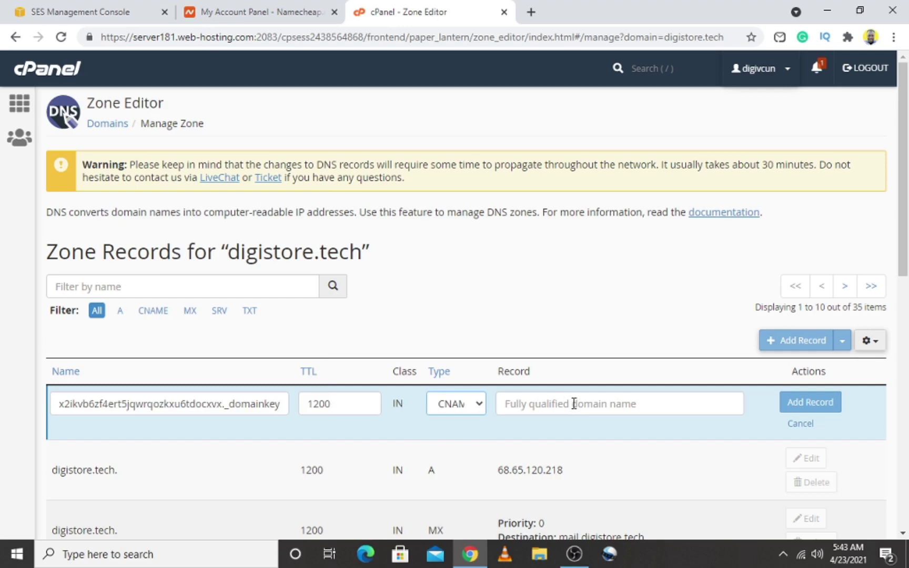
Paste the first DKIM dkim.amazonses.com value as the CNAME target and save the record
left_click(80, 12)
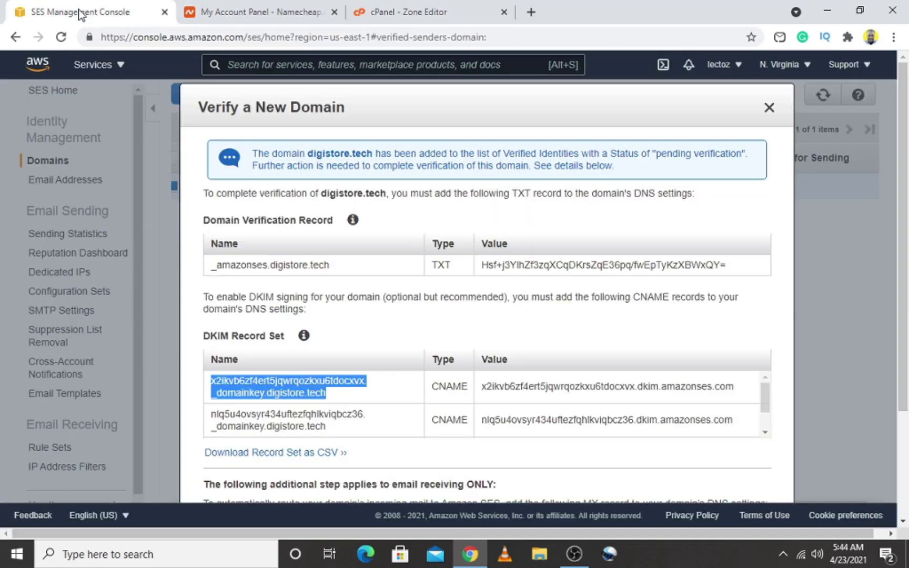
double_click(483, 387)
left_click(423, 12)
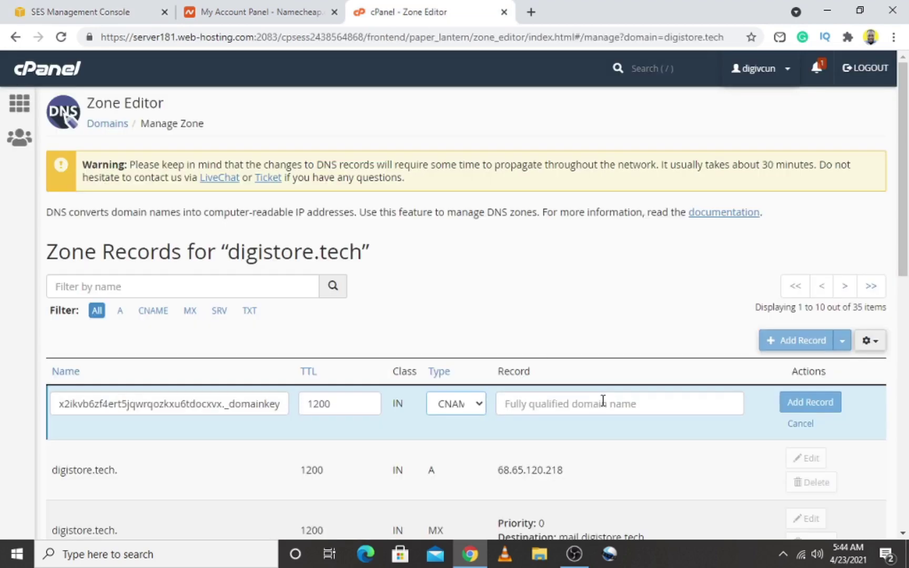
key("ctrl+v")
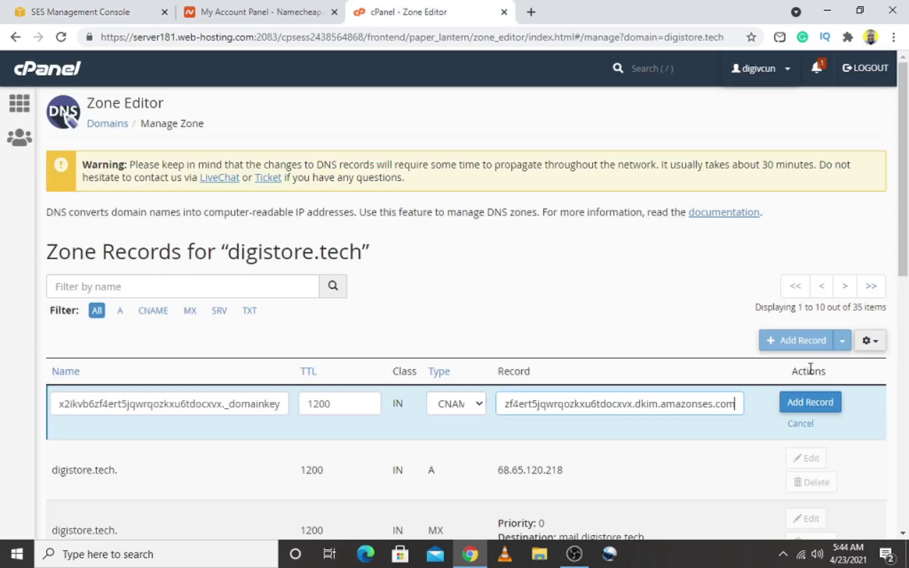
left_click(810, 402)
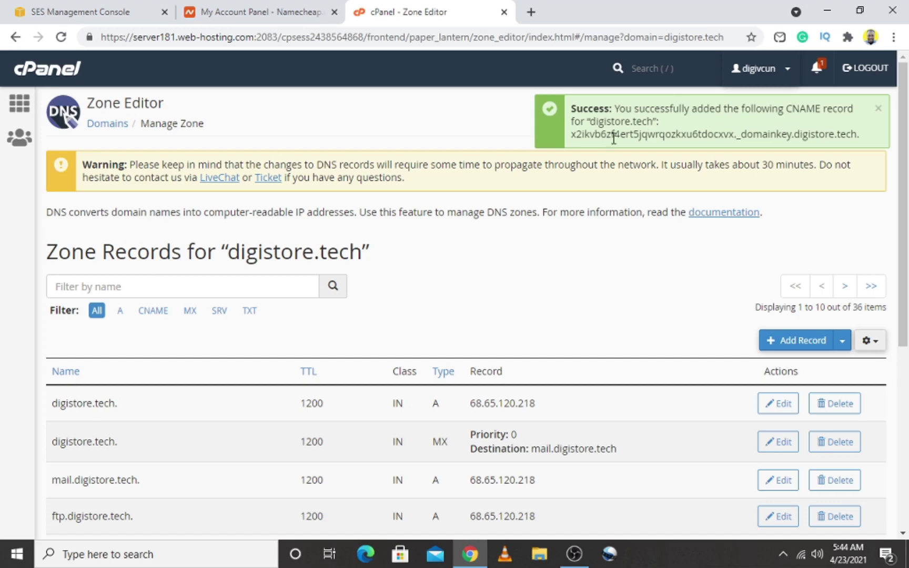
Close the SES verification details and refresh until digistore.tech shows as verified
left_click(141, 15)
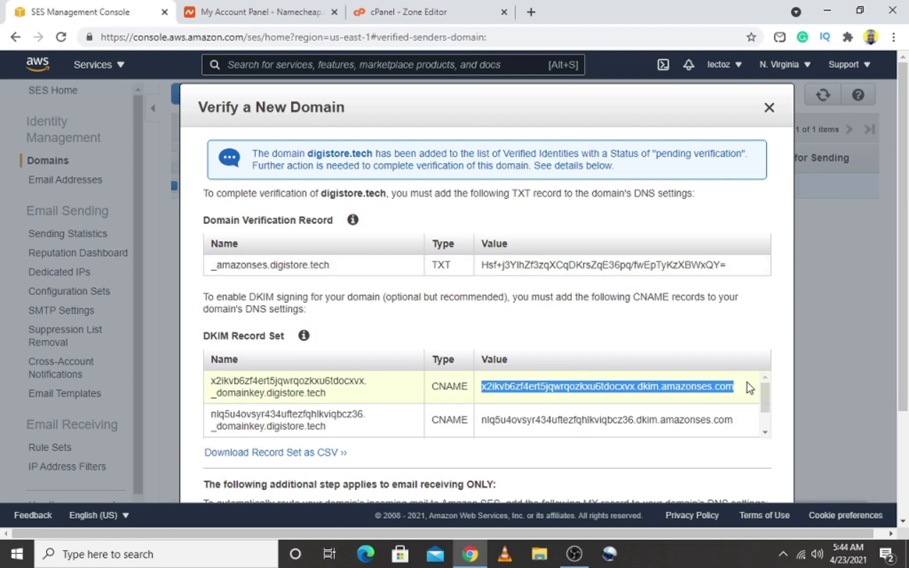
left_click_drag(765, 400, 769, 427)
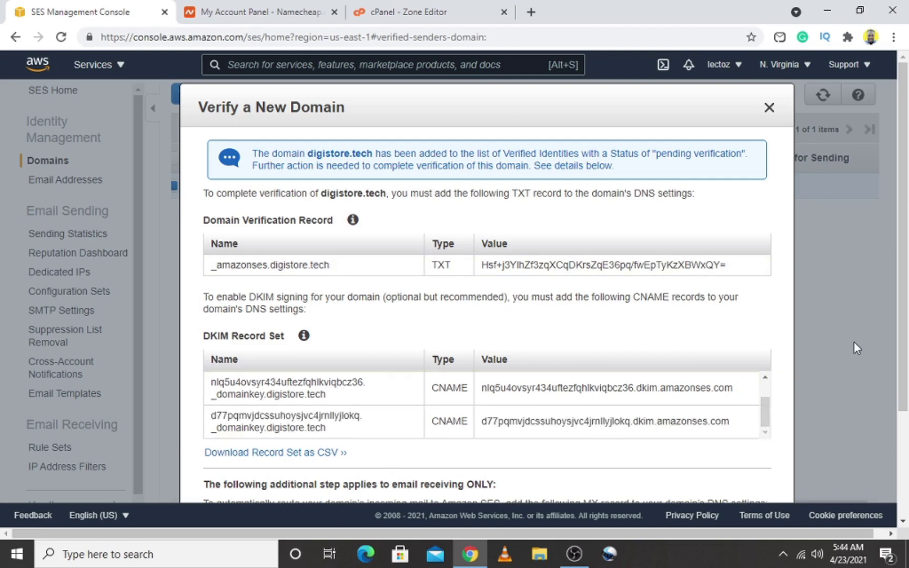
left_click_drag(905, 358, 907, 229)
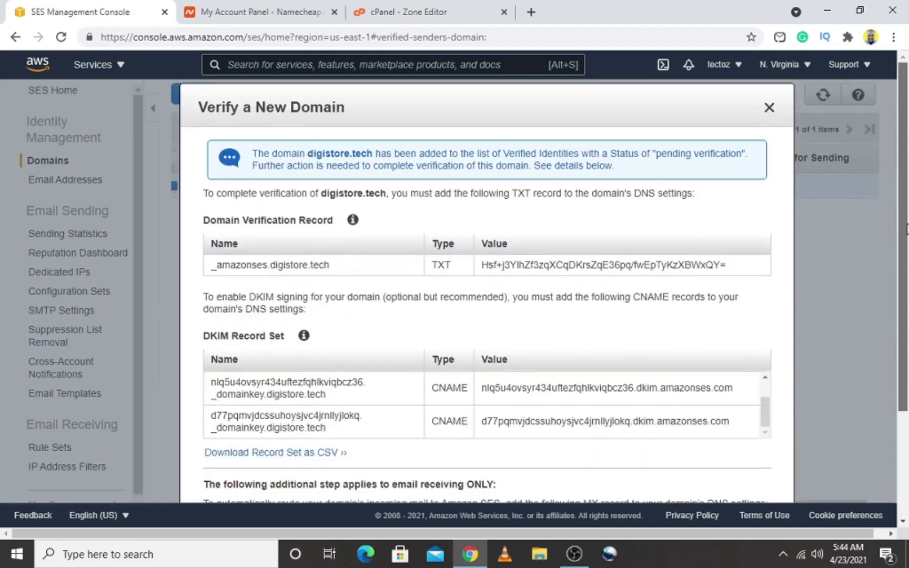
left_click(769, 110)
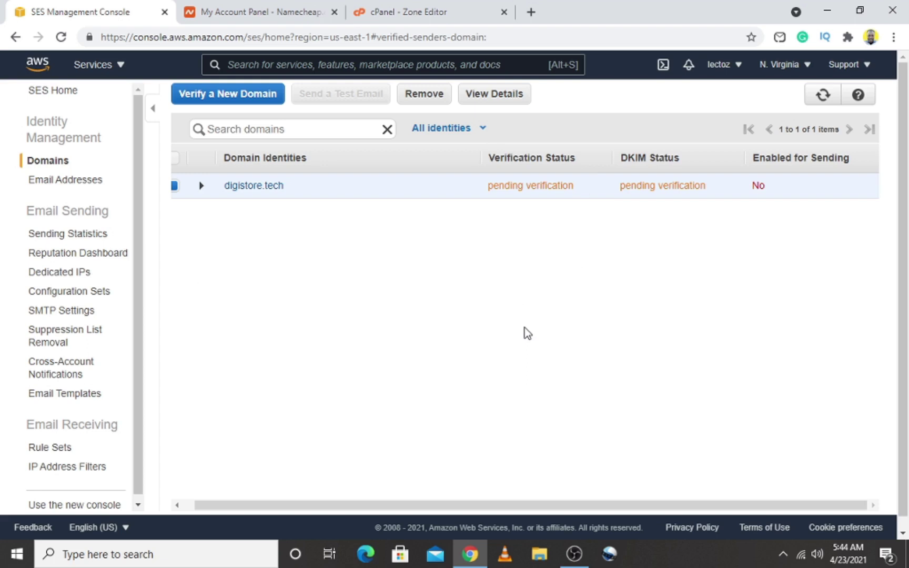
left_click(61, 37)
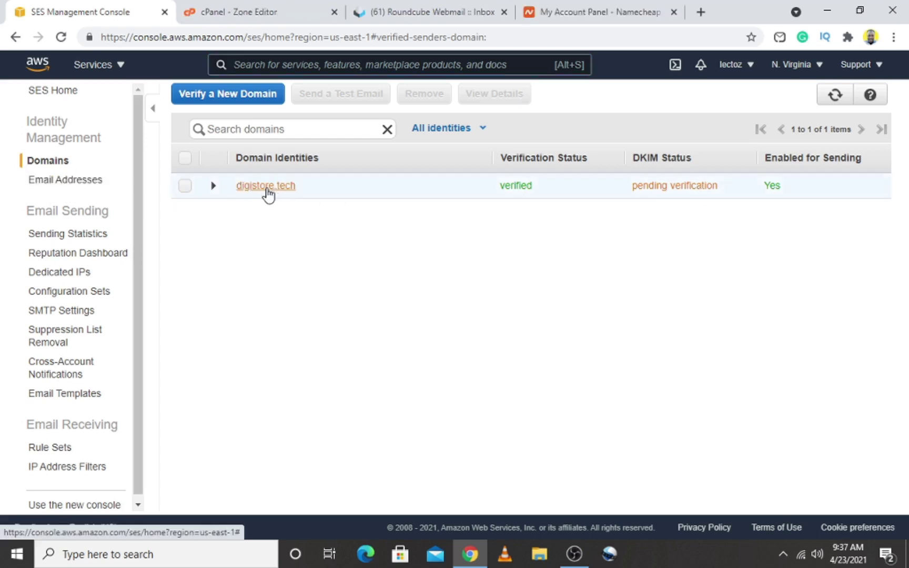
Open digistore.tech's details and expand DKIM to view its three pending CNAME records
left_click(266, 188)
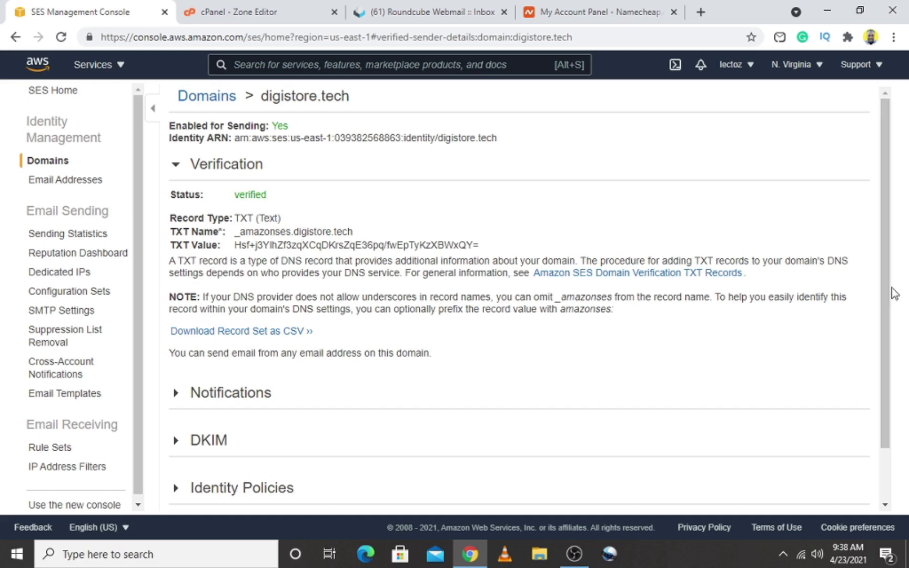
left_click_drag(889, 293, 891, 361)
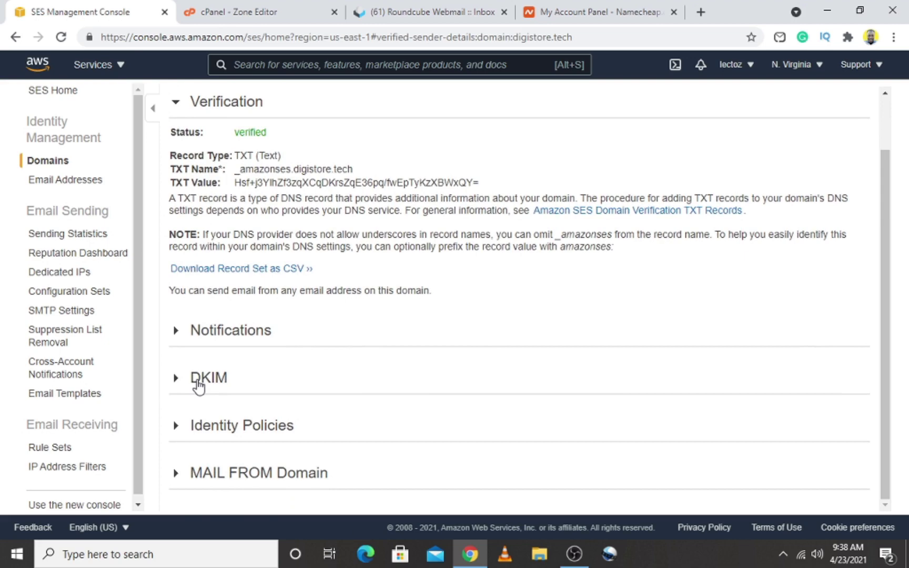
left_click(198, 387)
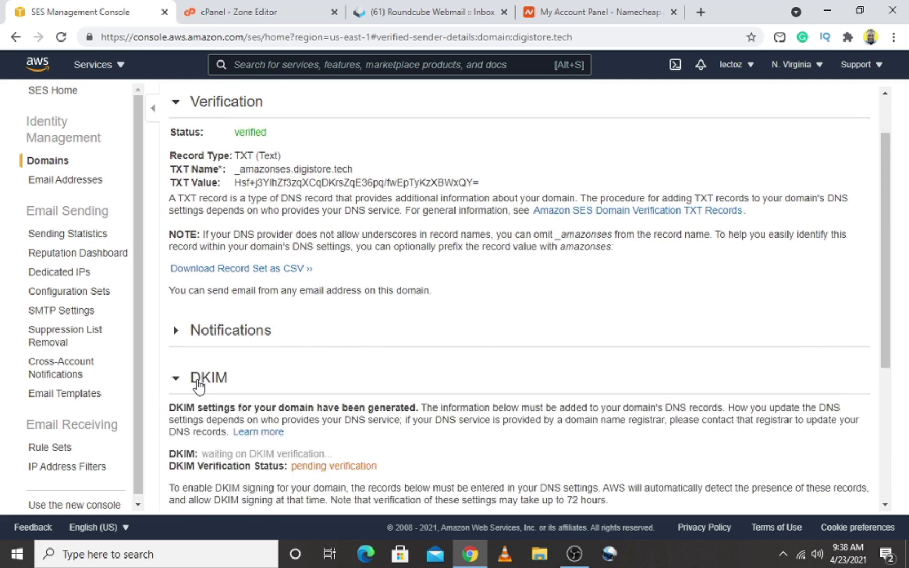
left_click_drag(886, 293, 885, 394)
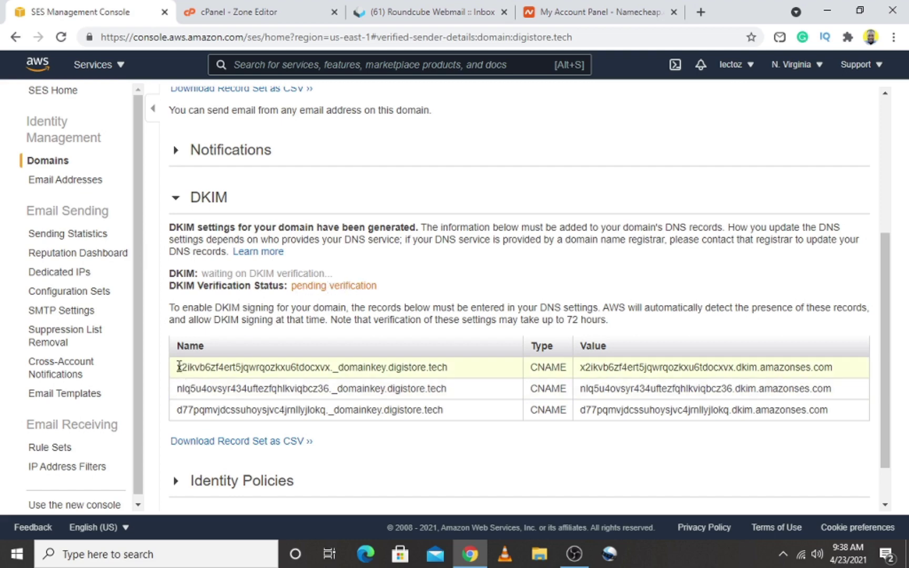
Copy the first DKIM record name's prefix before ._domainkey, then return to the cPanel zone records
left_click_drag(179, 367, 442, 423)
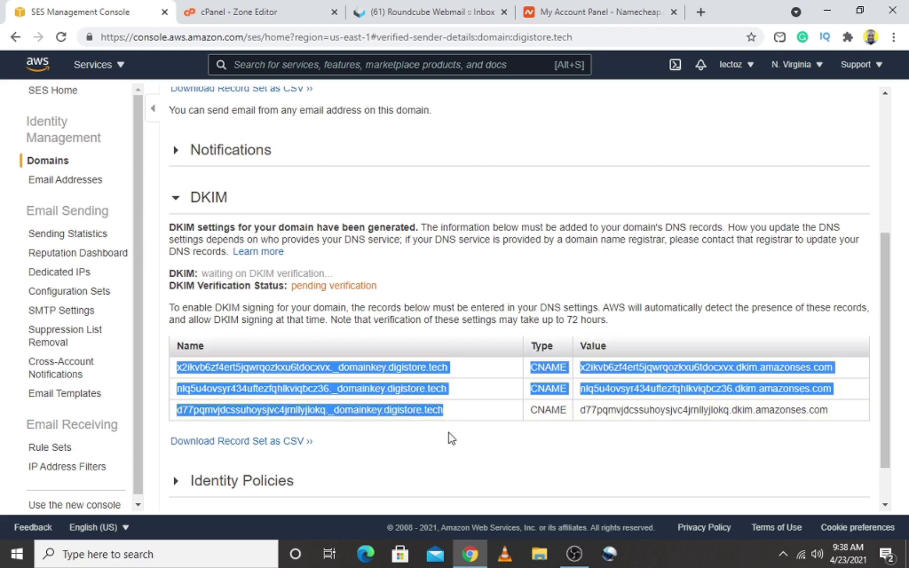
left_click(450, 434)
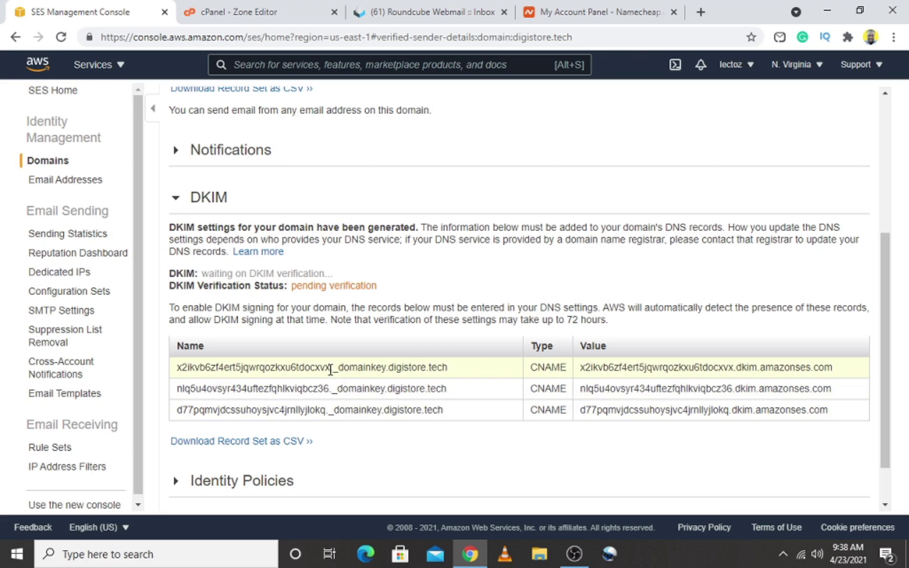
left_click_drag(330, 370, 176, 372)
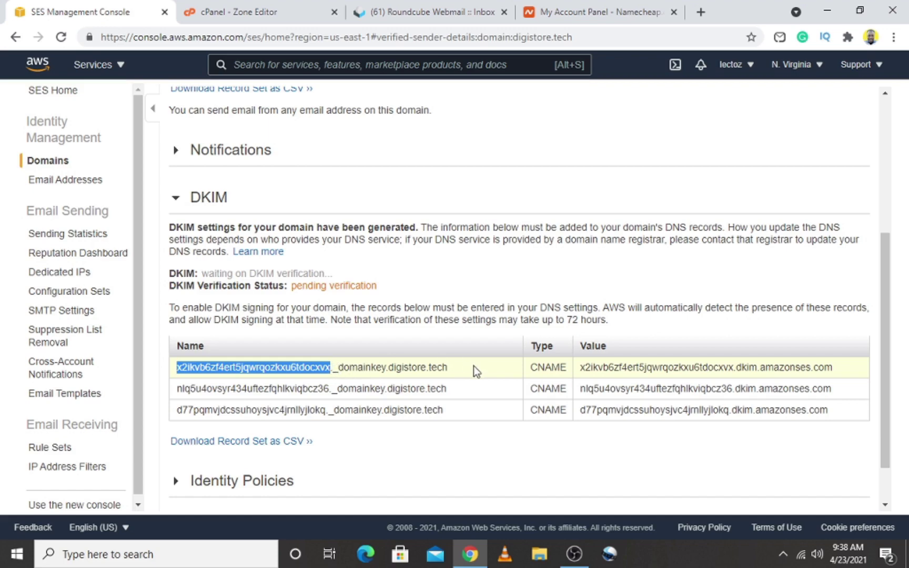
right_click(285, 368)
left_click(318, 379)
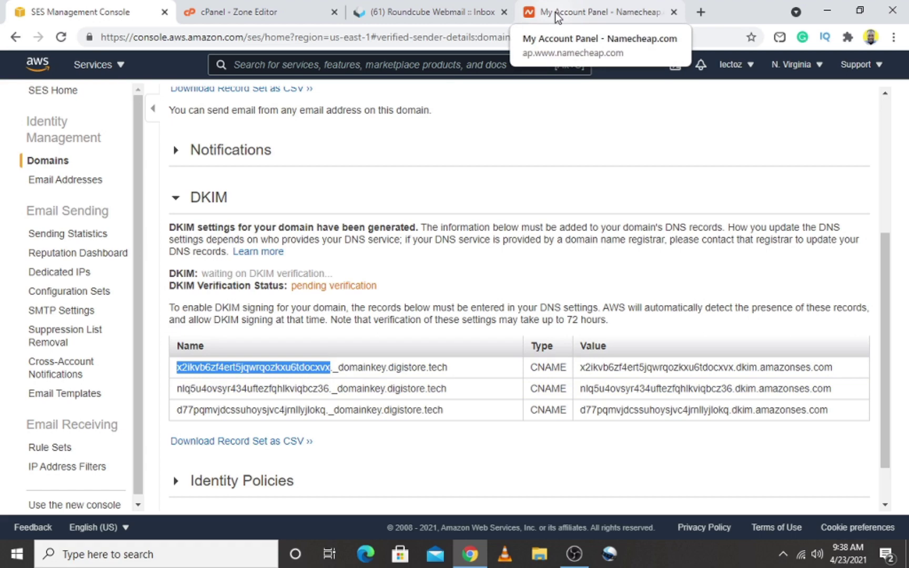
left_click(218, 12)
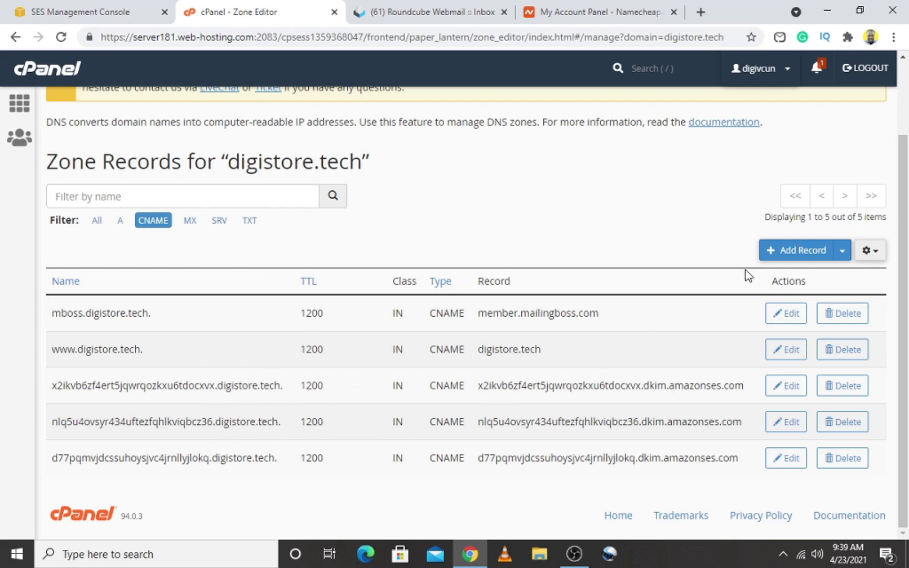
Add a new zone record named with the pasted first DKIM name and set its type to CNAME
left_click(788, 256)
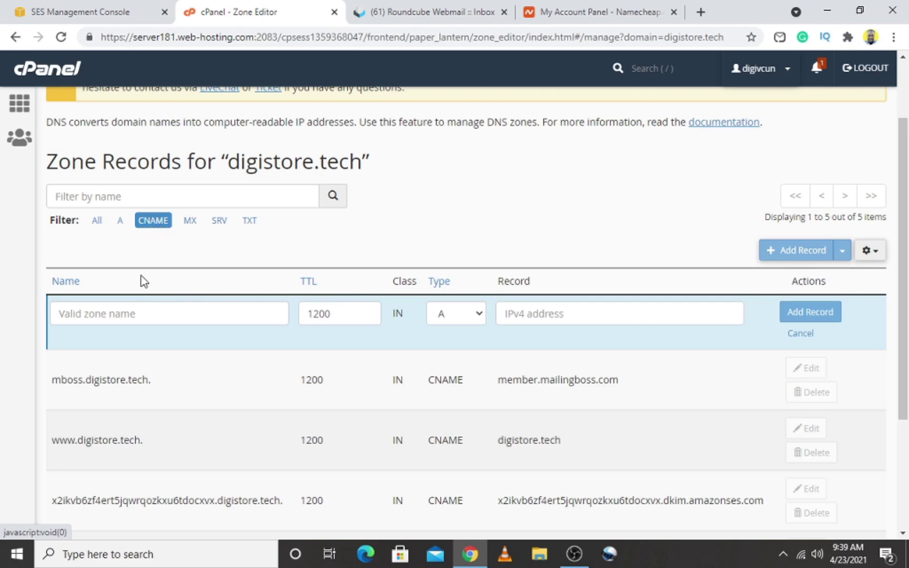
left_click(126, 315)
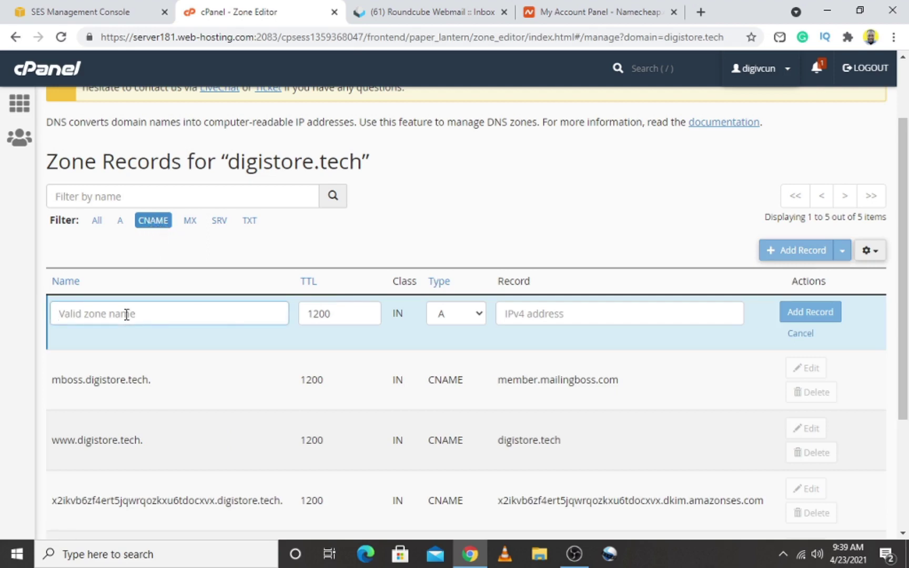
right_click(126, 315)
key("Escape")
key("ctrl+v")
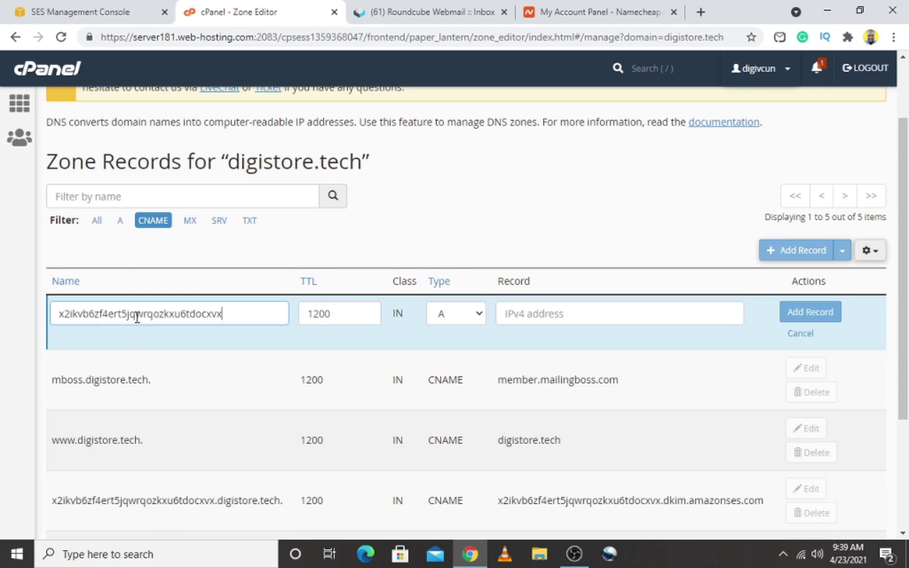
left_click(461, 320)
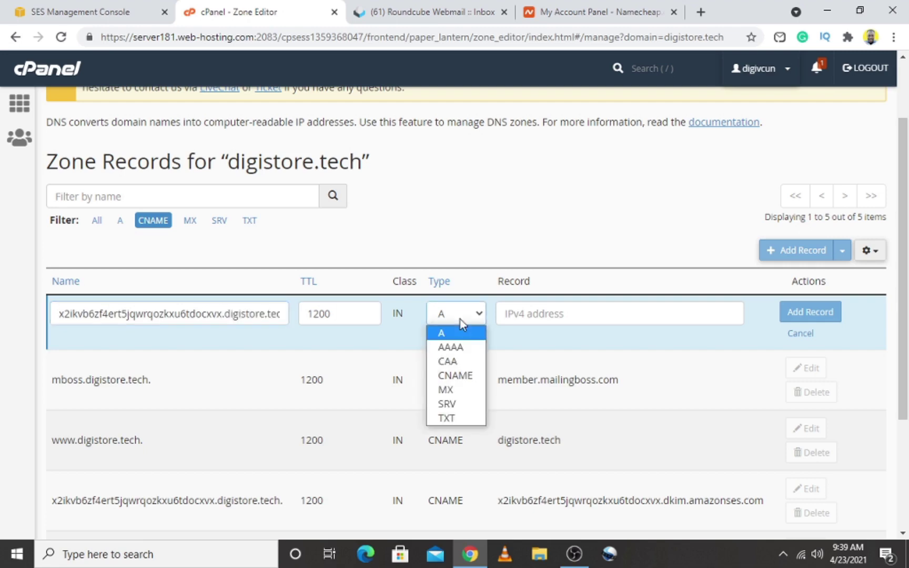
left_click(461, 376)
left_click(559, 318)
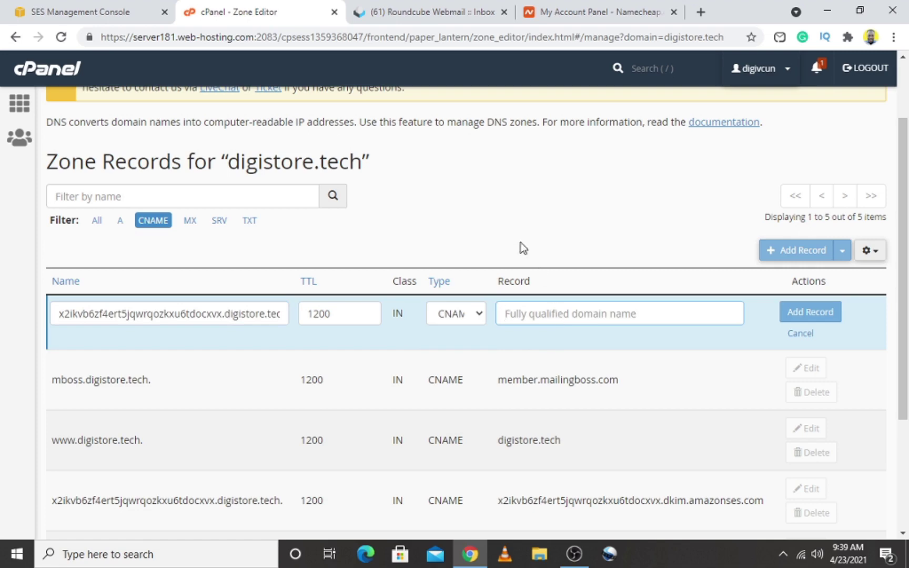
Copy the first DKIM value from SES and paste it as the CNAME's dkim.amazonses.com target
left_click(136, 14)
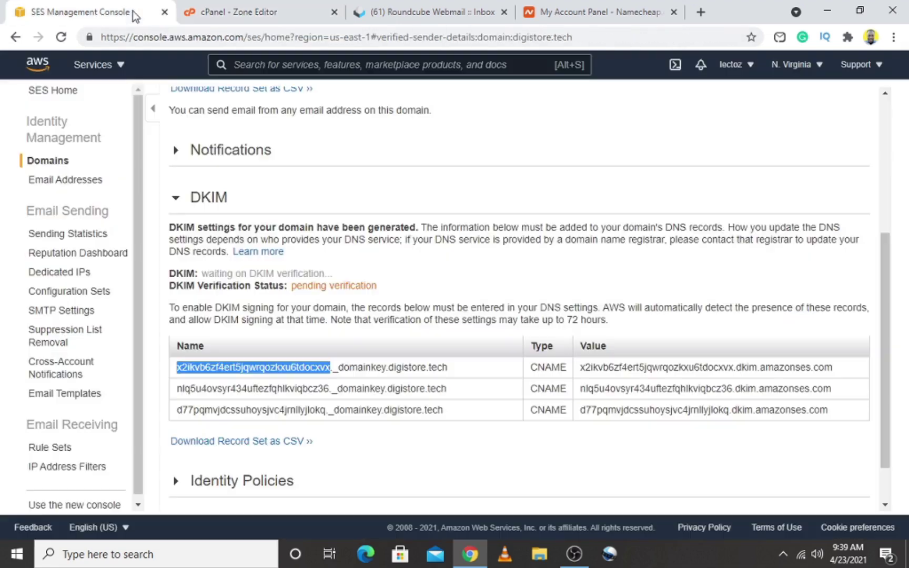
left_click(583, 367)
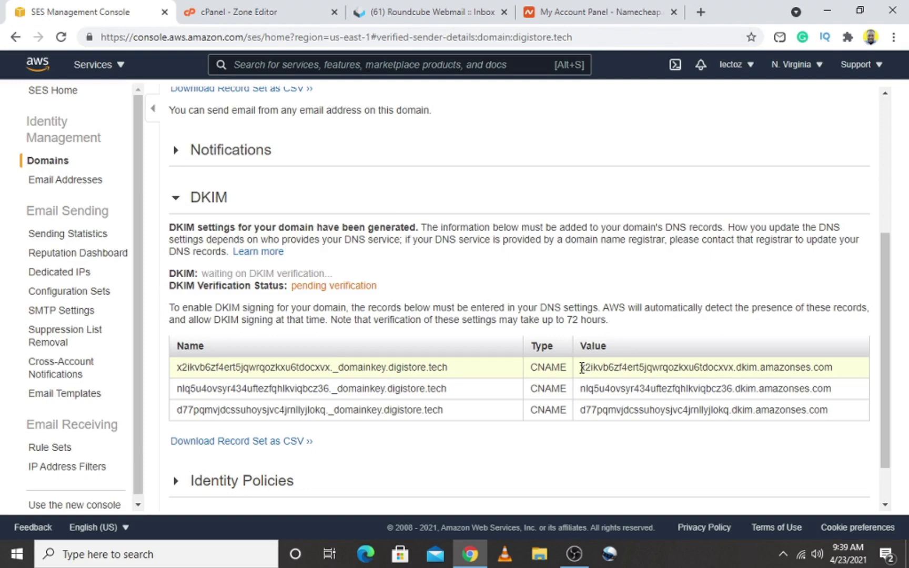
left_click_drag(581, 367, 840, 375)
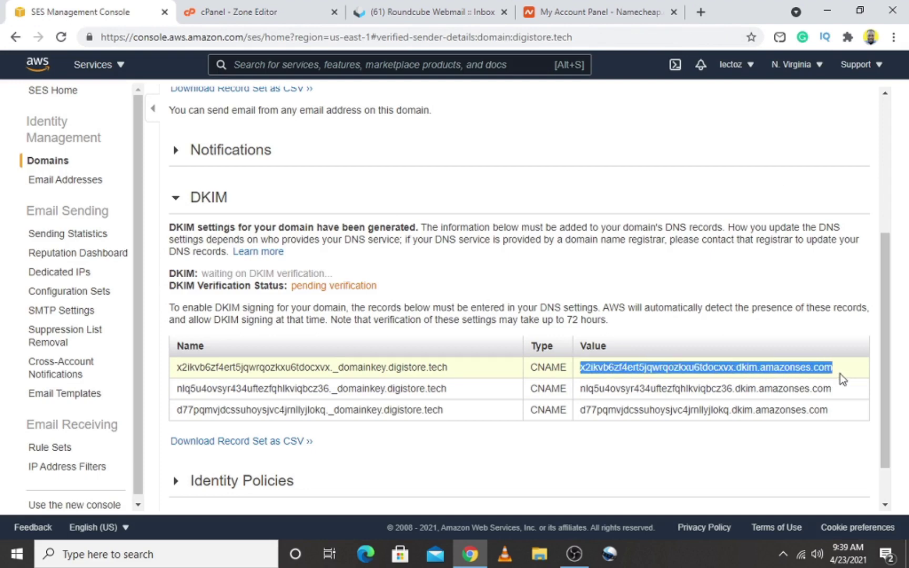
key("ctrl+c")
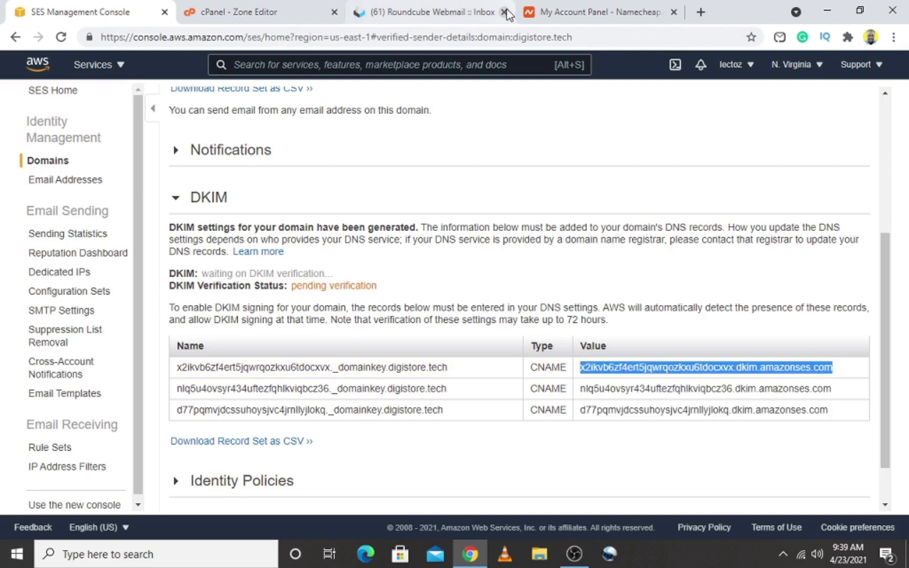
left_click(273, 11)
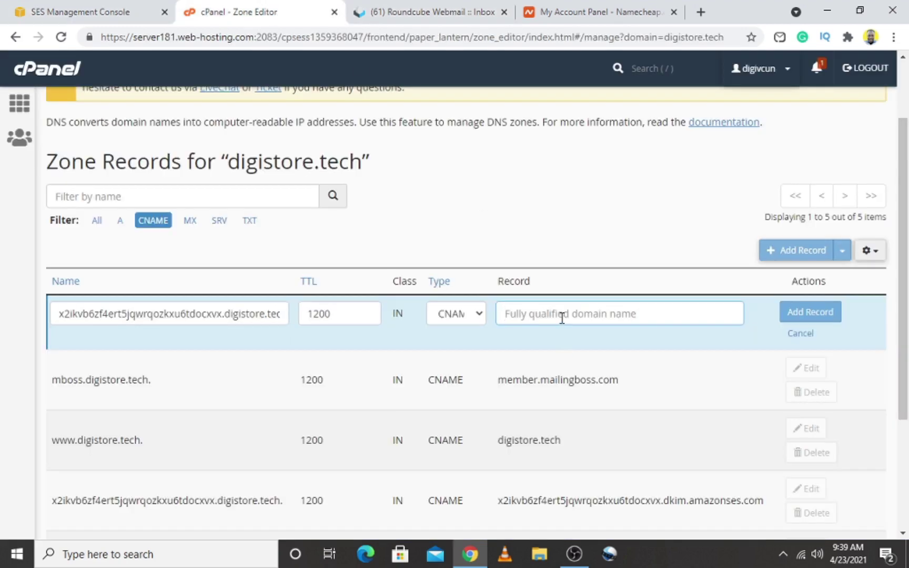
type("v")
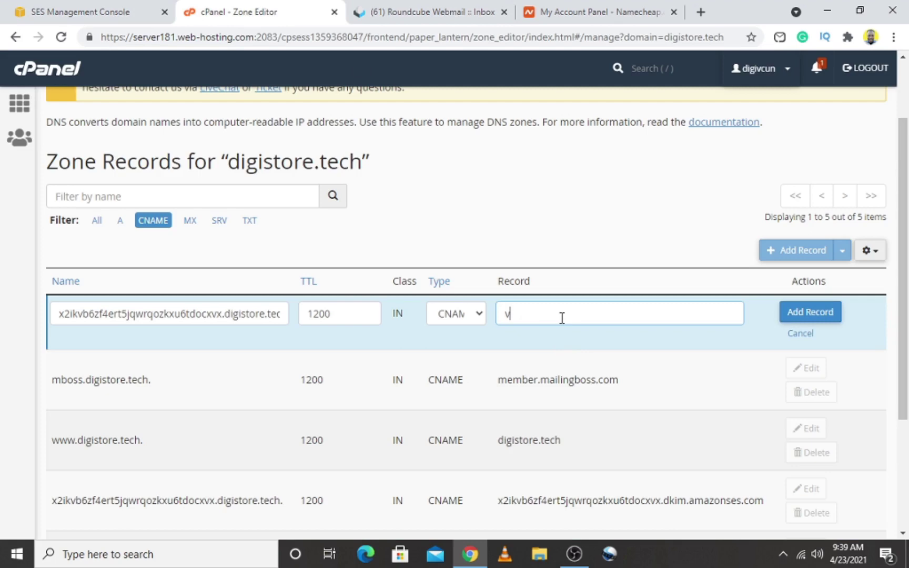
key("BackSpace")
key("ctrl+v")
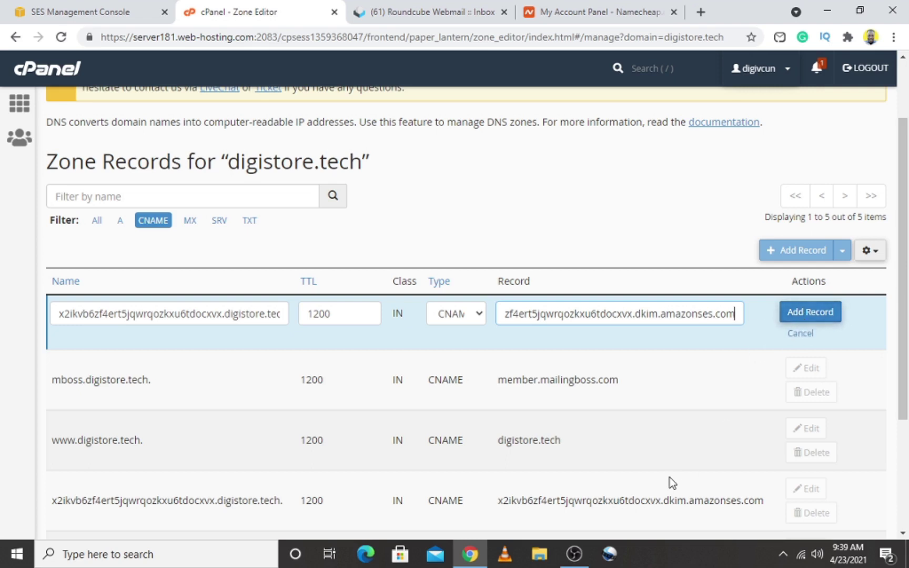
left_click_drag(906, 351, 906, 453)
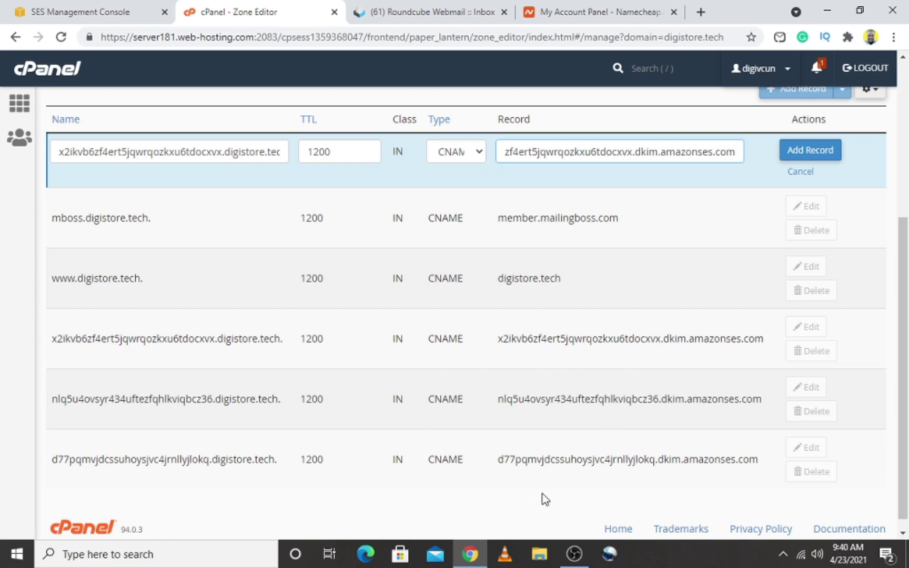
left_click_drag(906, 399, 906, 294)
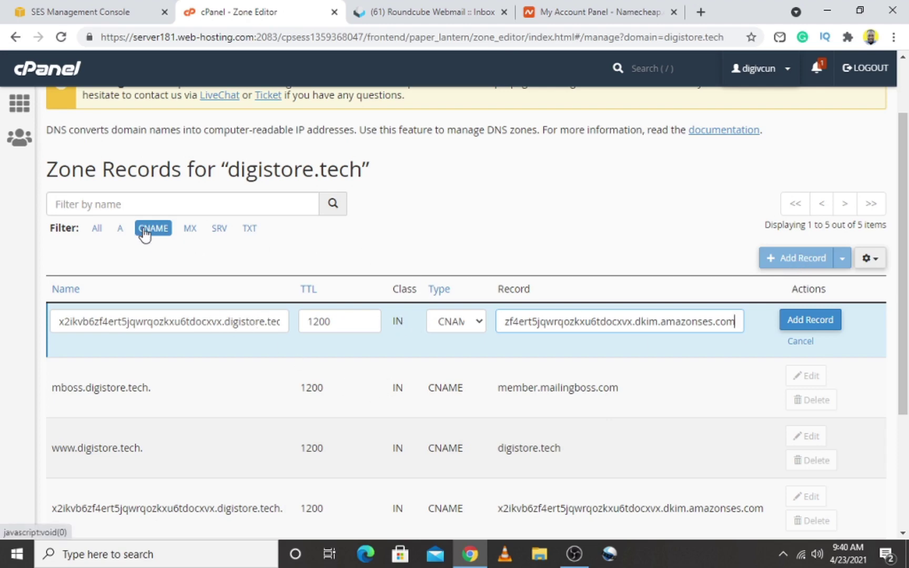
left_click(124, 13)
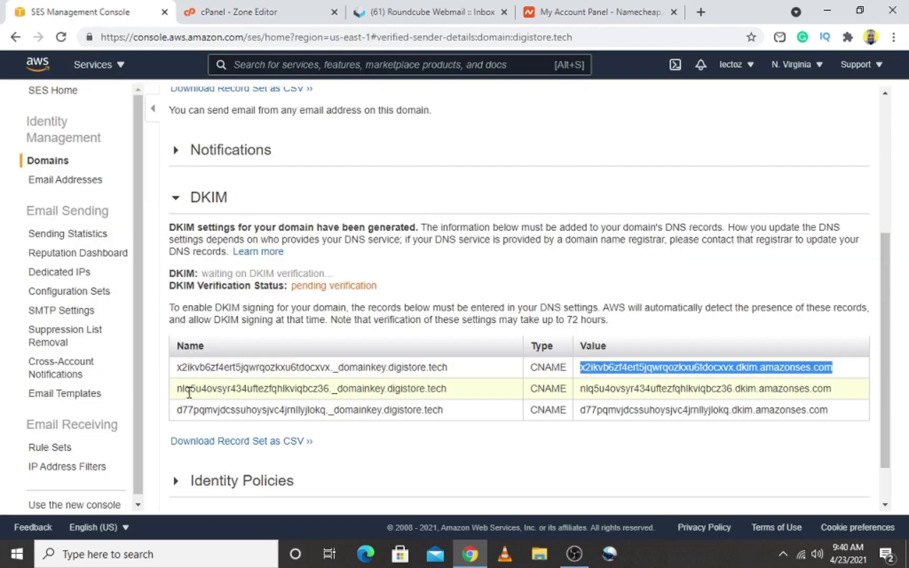
left_click_drag(177, 390, 330, 389)
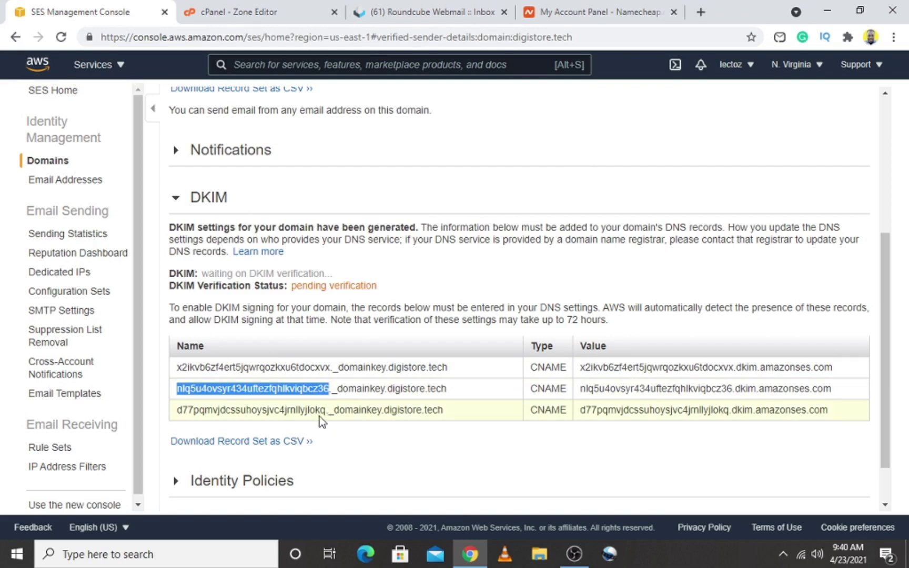
left_click_drag(327, 411, 248, 409)
left_click(201, 409)
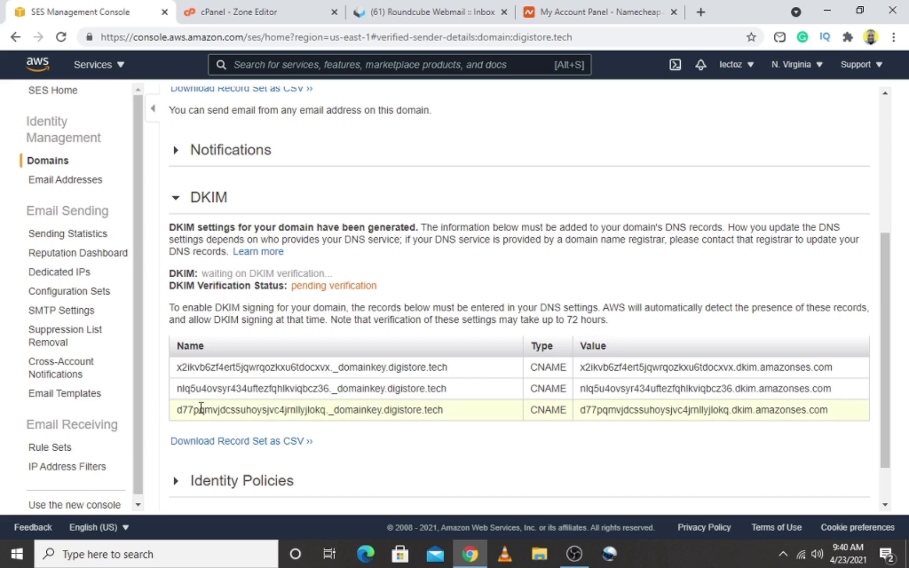
left_click_drag(179, 410, 325, 416)
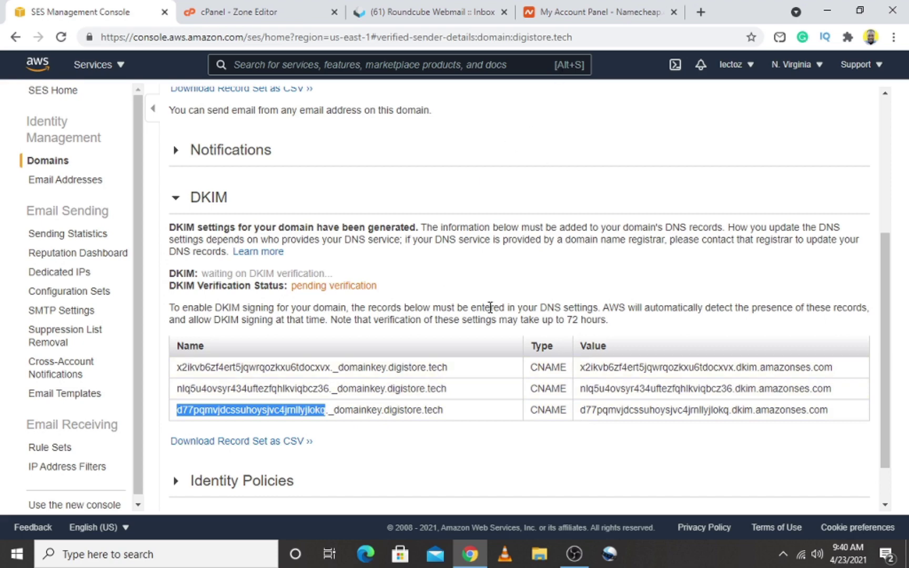
left_click(585, 412)
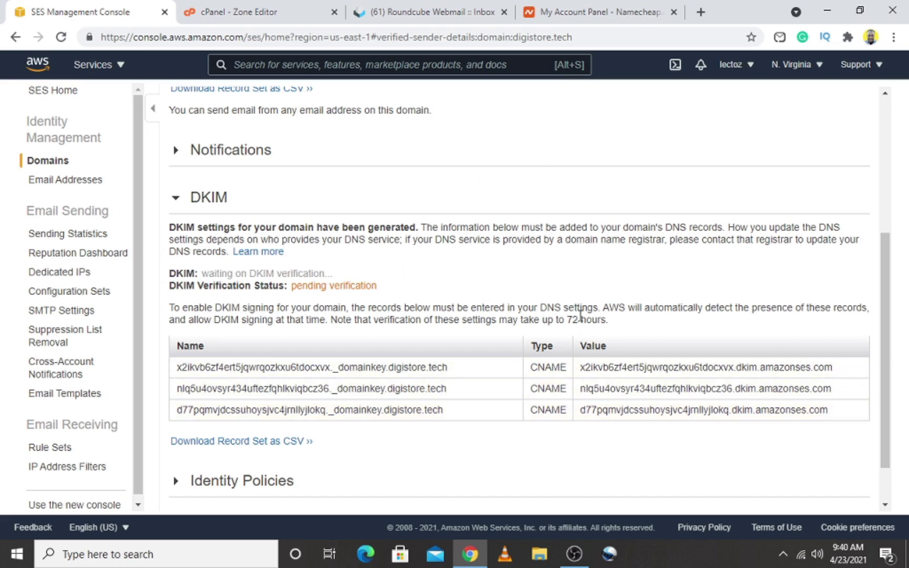
left_click_drag(608, 321, 569, 321)
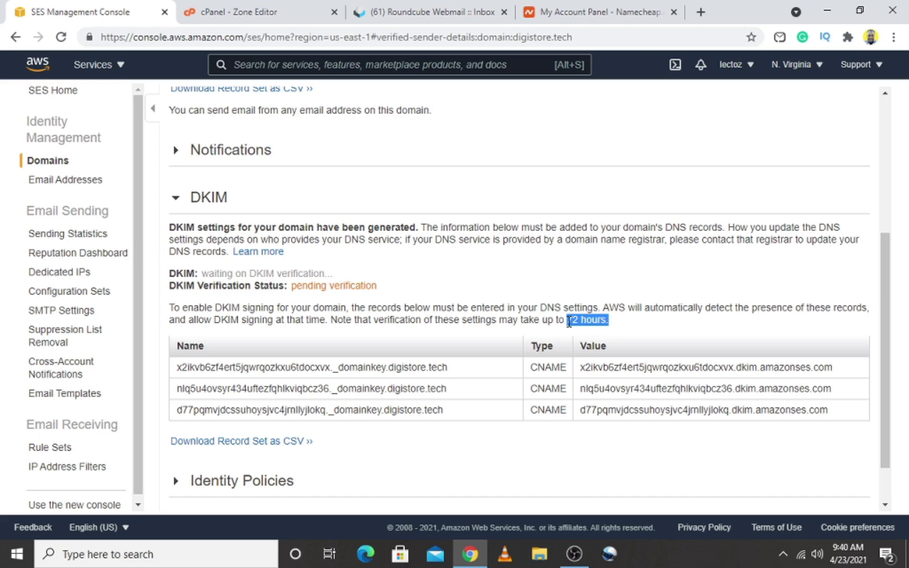
left_click(632, 306)
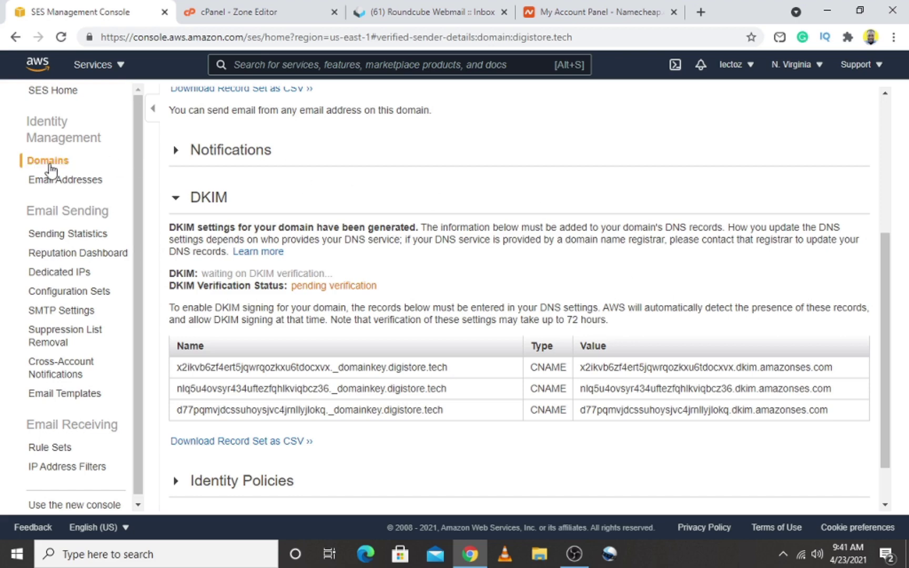
Return to the SES Domains list showing digistore.tech verified with DKIM pending
left_click_drag(895, 277, 888, 145)
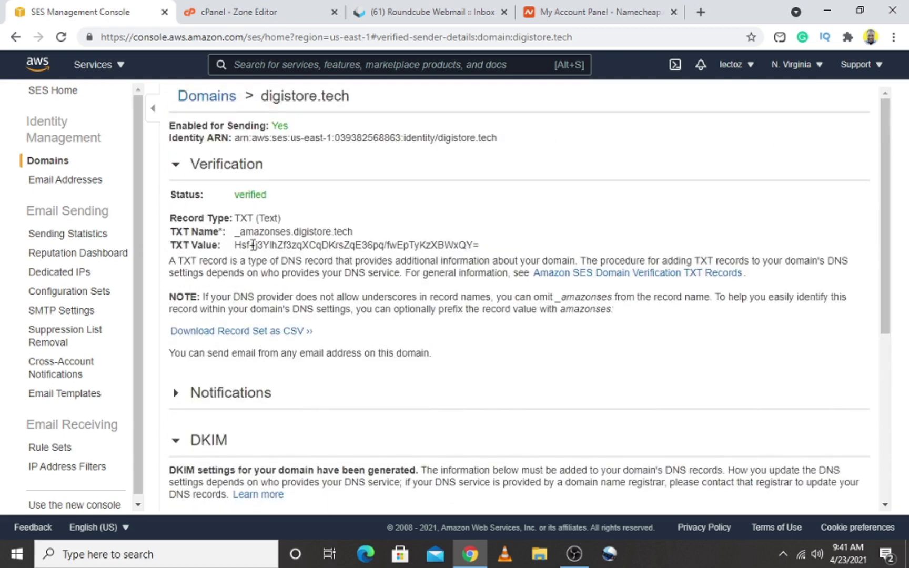
left_click(62, 161)
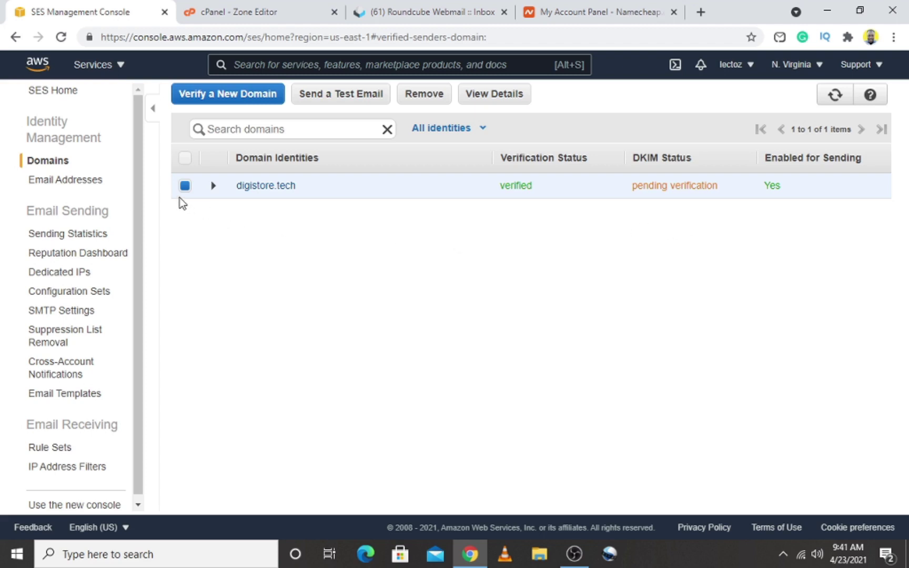
Submit a digistore.tech sender email address for verification under SES Email Addresses
left_click(66, 185)
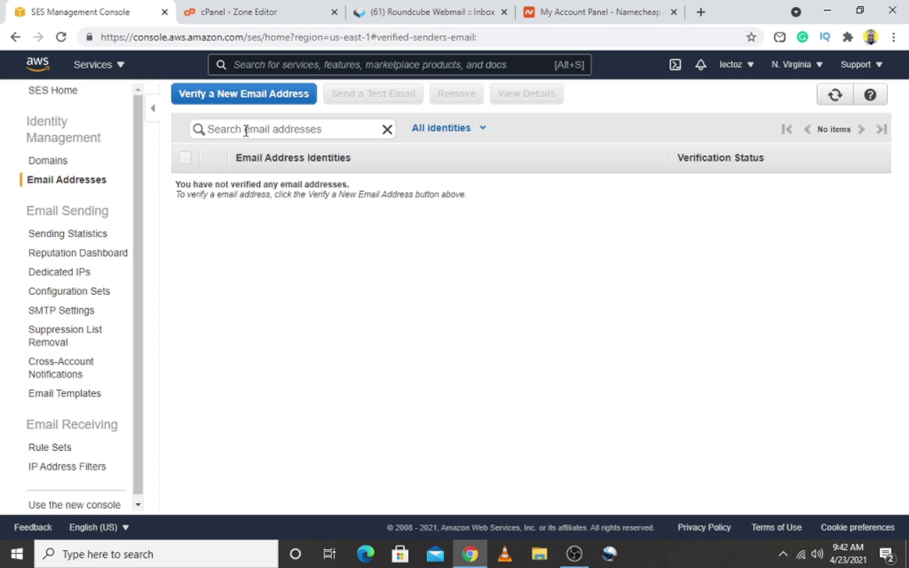
left_click(258, 92)
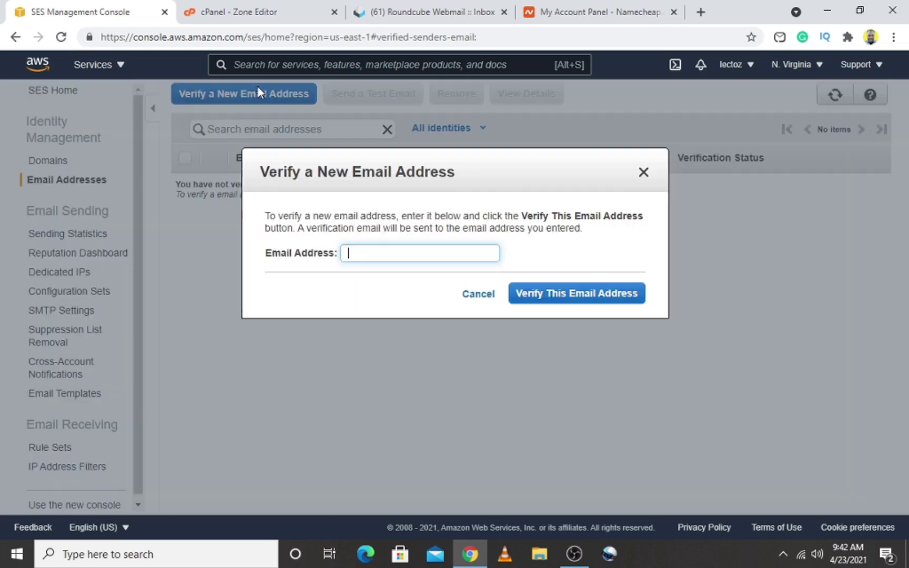
left_click(414, 255)
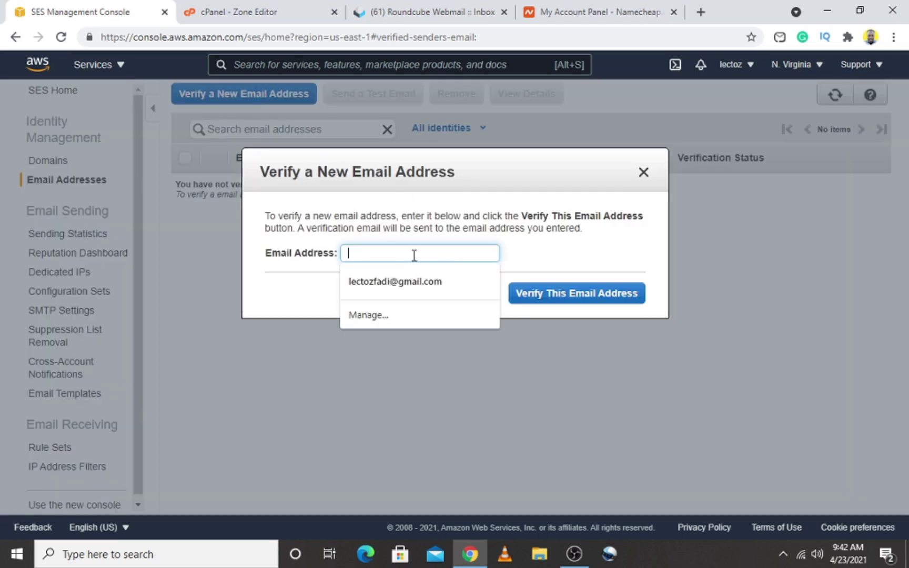
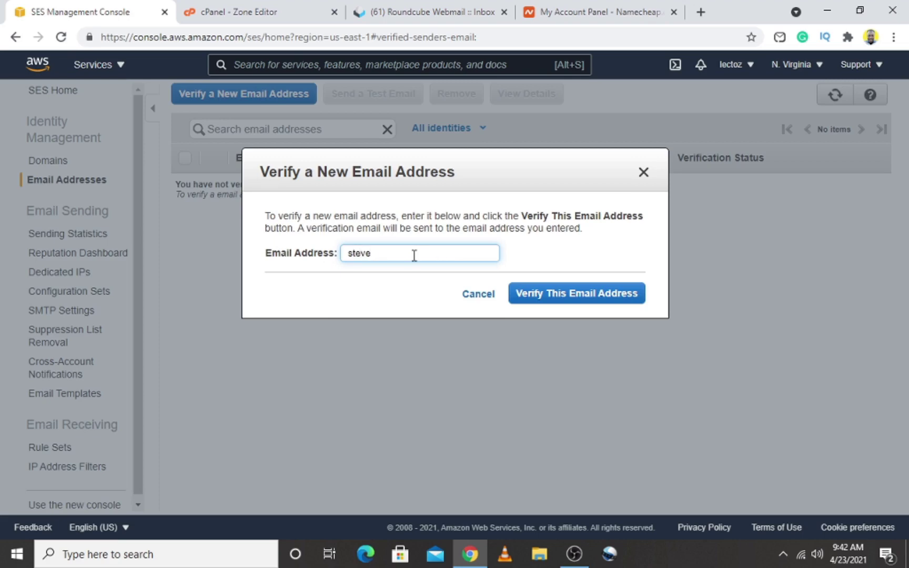
left_click(563, 299)
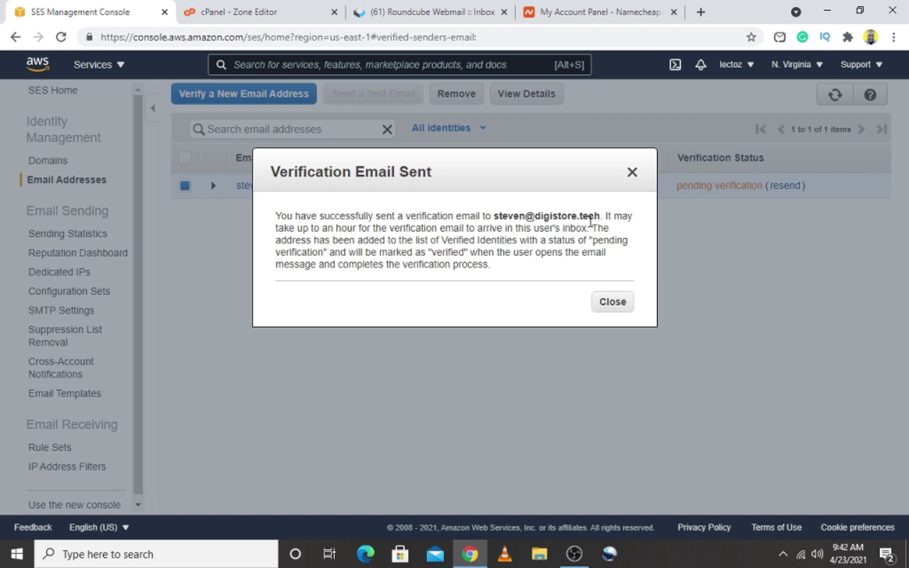
left_click(612, 302)
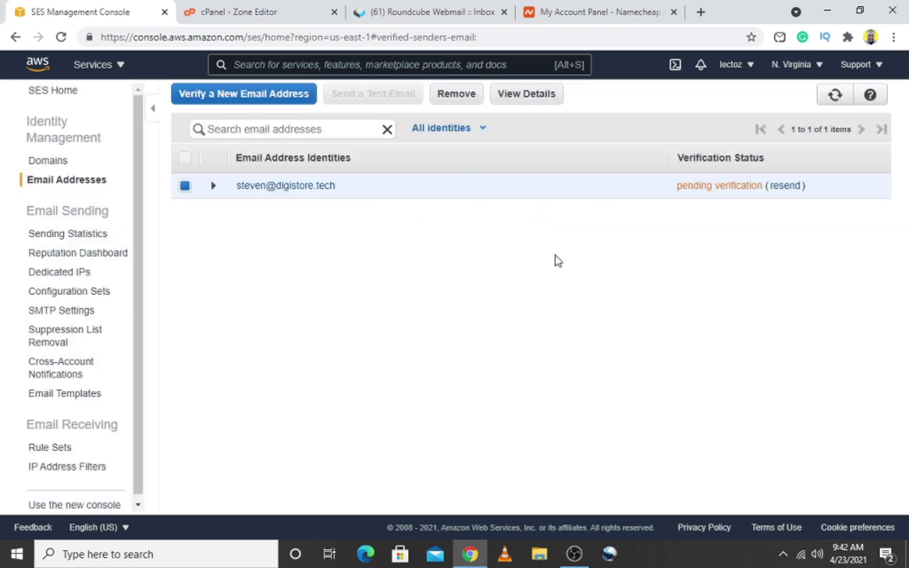
Switch to Roundcube Webmail and refresh the inbox until new mail arrives
left_click(413, 16)
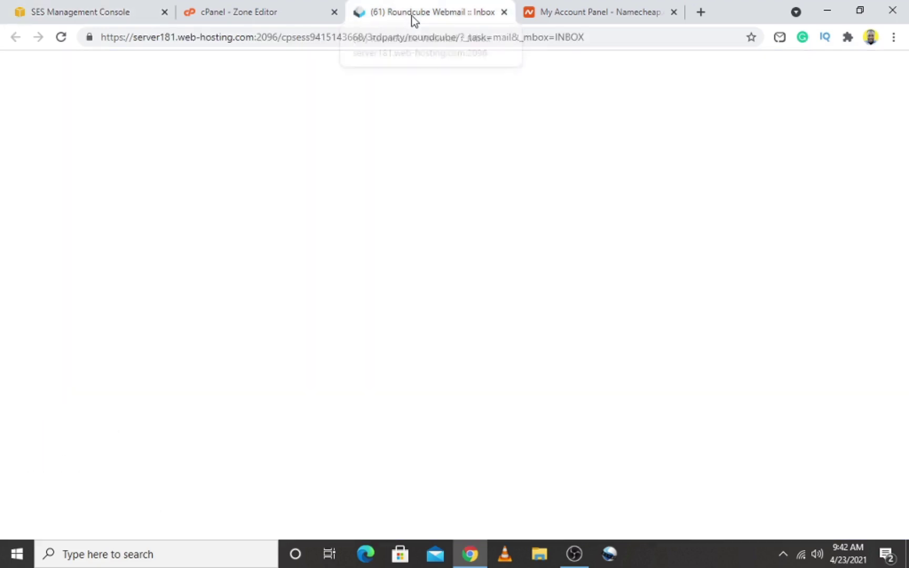
left_click(62, 37)
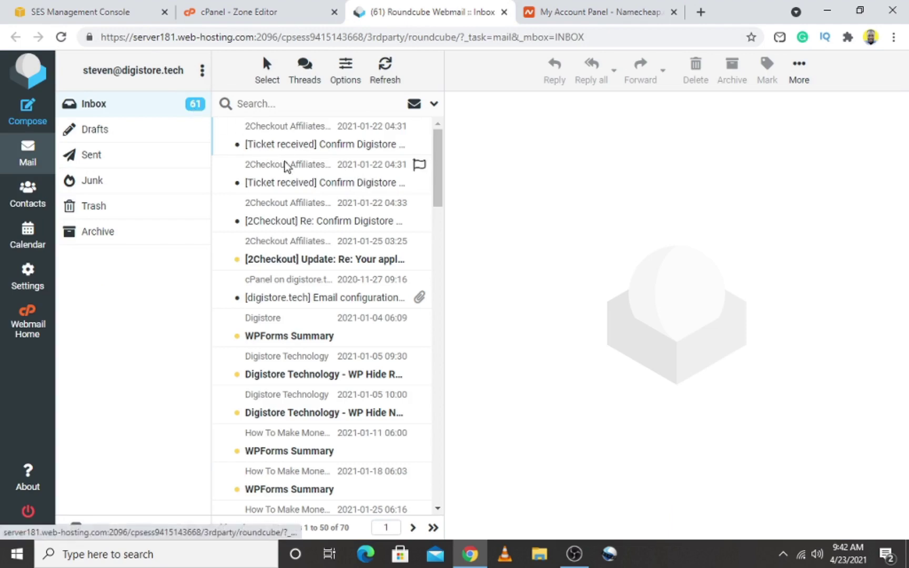
left_click(63, 37)
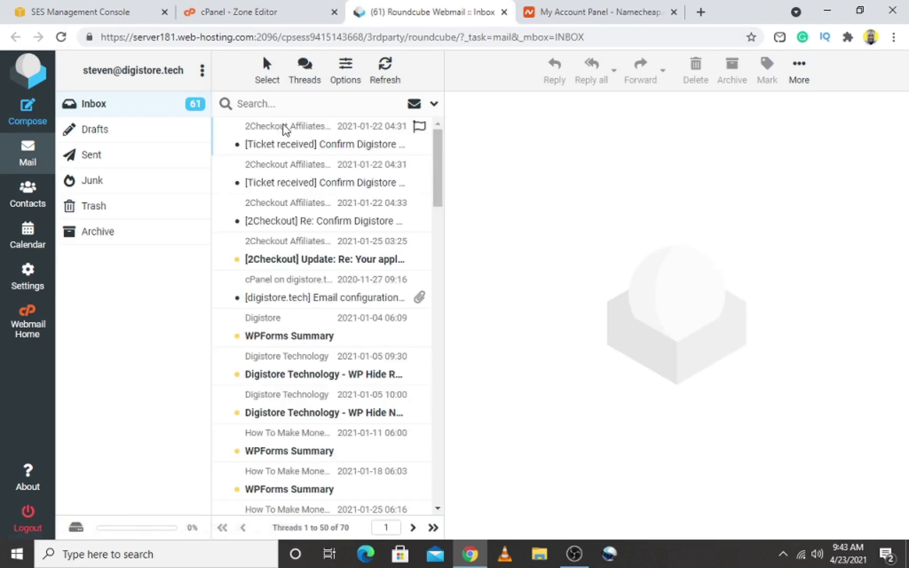
left_click(433, 105)
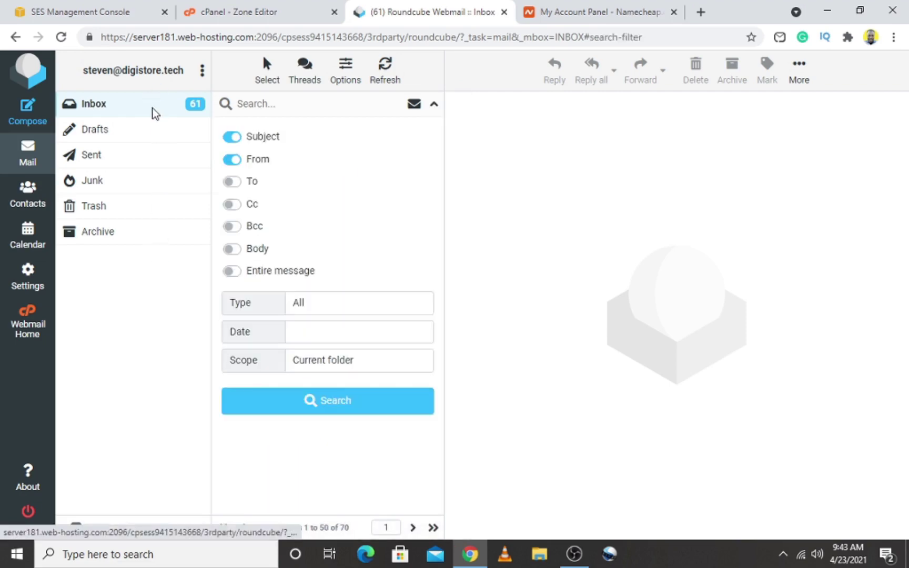
left_click(434, 104)
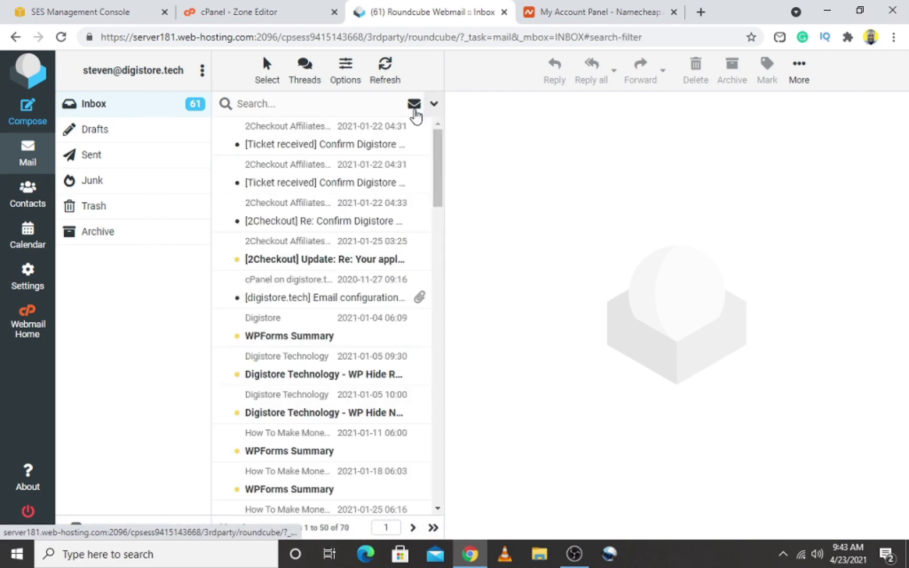
left_click(61, 37)
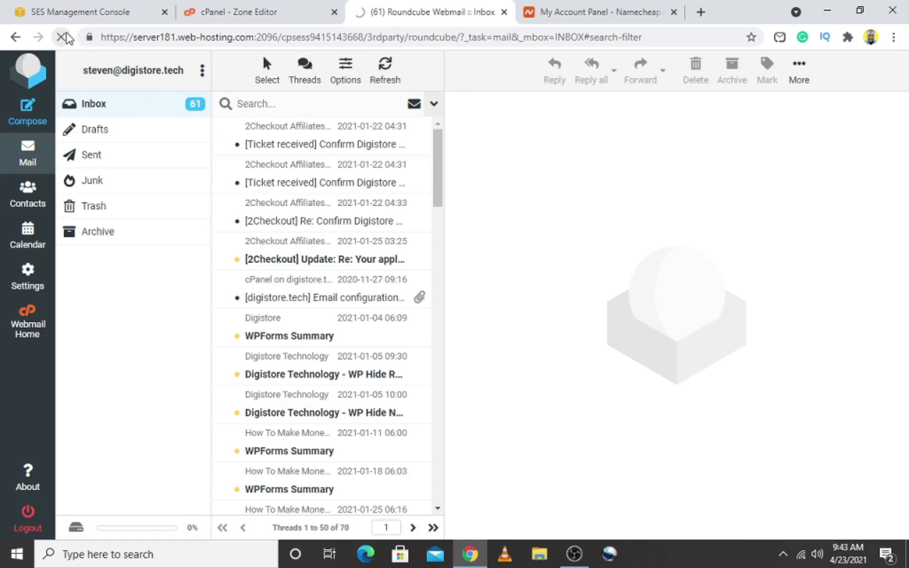
left_click(326, 149)
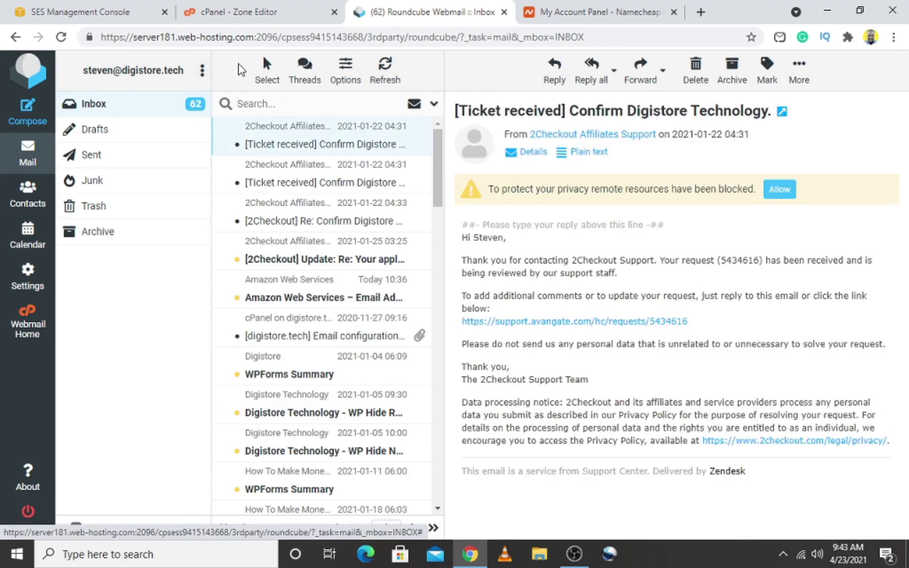
left_click(15, 37)
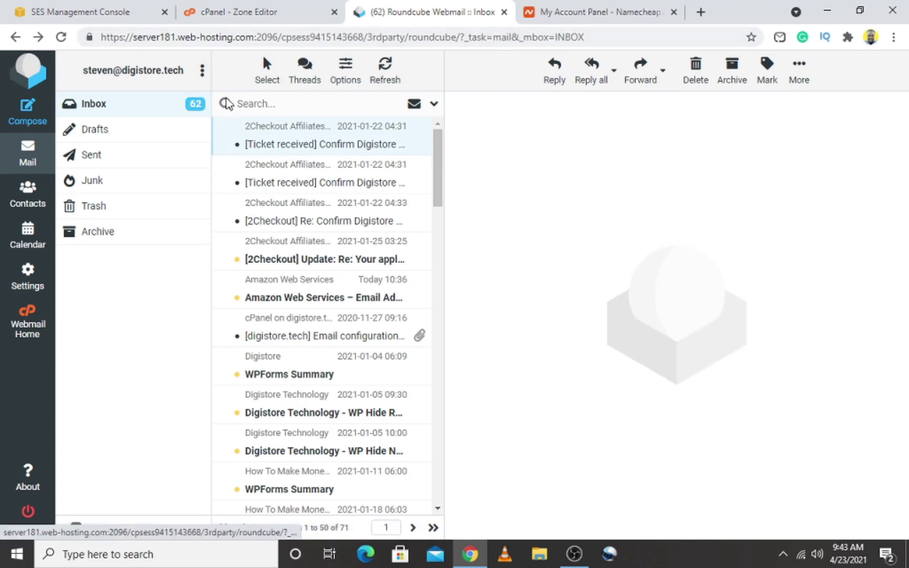
left_click(118, 103)
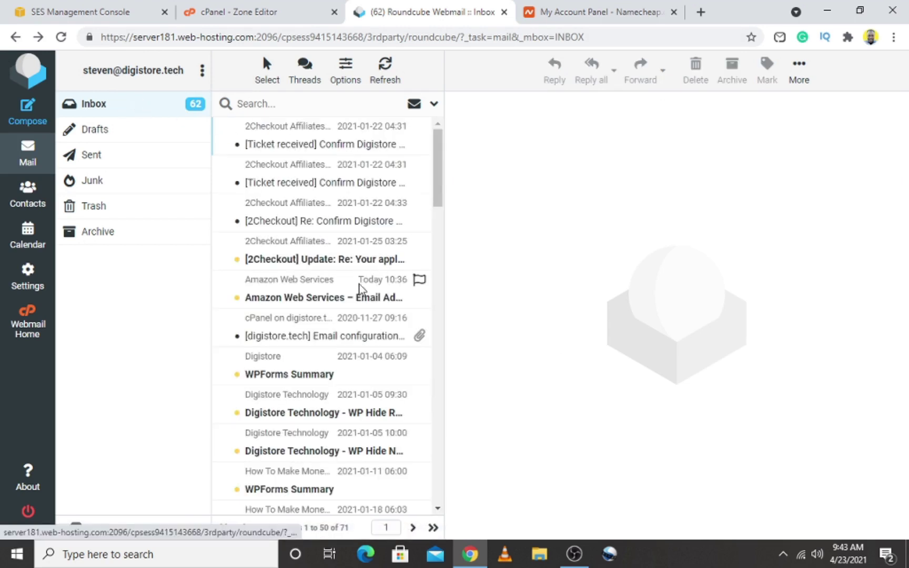
Open the Amazon Web Services Email Address Verification Request and scroll to its confirmation link
left_click(328, 303)
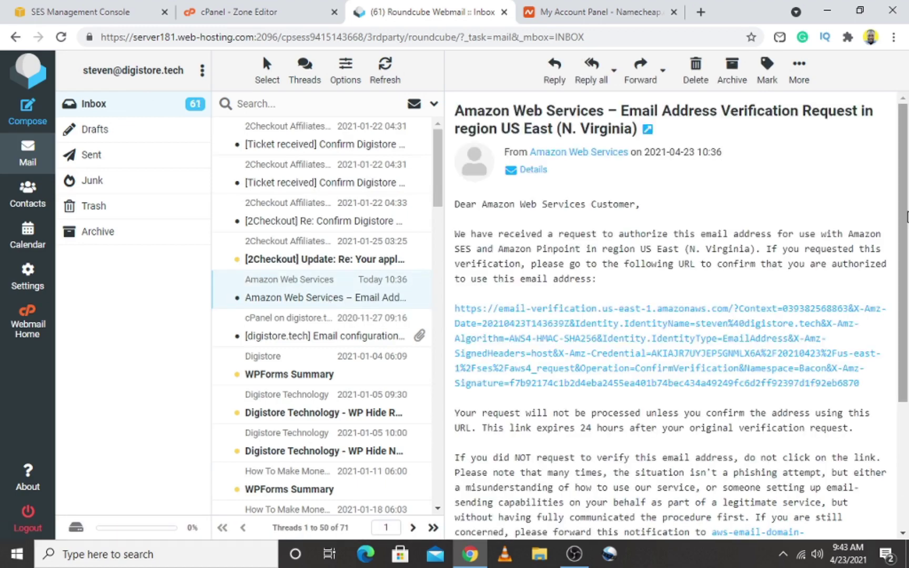
scroll(906, 243, "down", 2)
left_click_drag(906, 243, 908, 288)
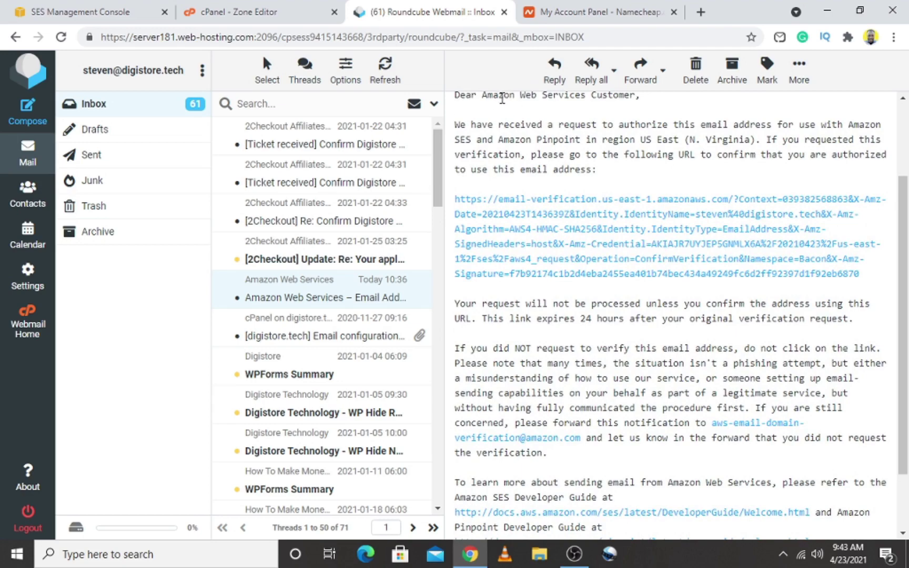
scroll(889, 226, "up", 1)
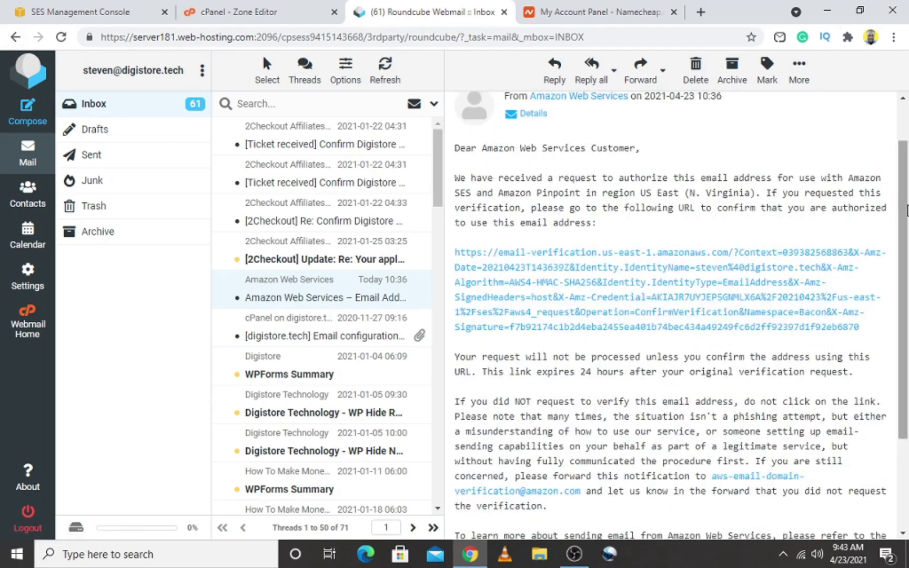
scroll(684, 216, "down", 1)
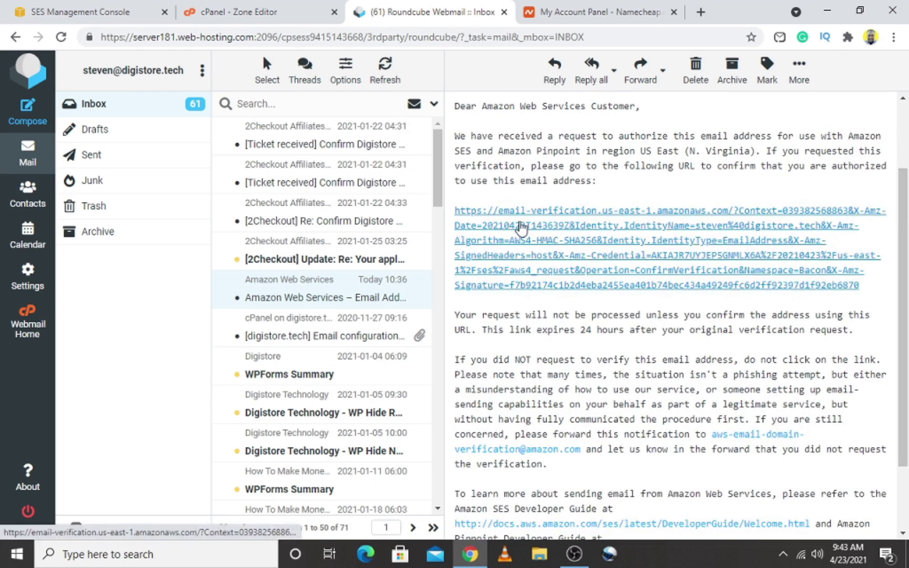
Follow the verification link to the Congratulations page, then return to the SES email list
left_click(579, 242)
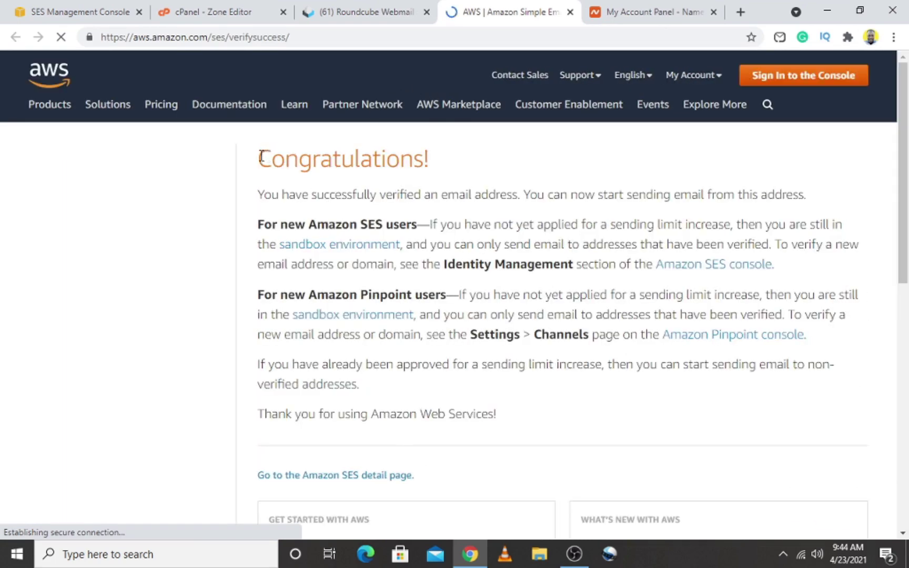
left_click_drag(260, 156, 438, 159)
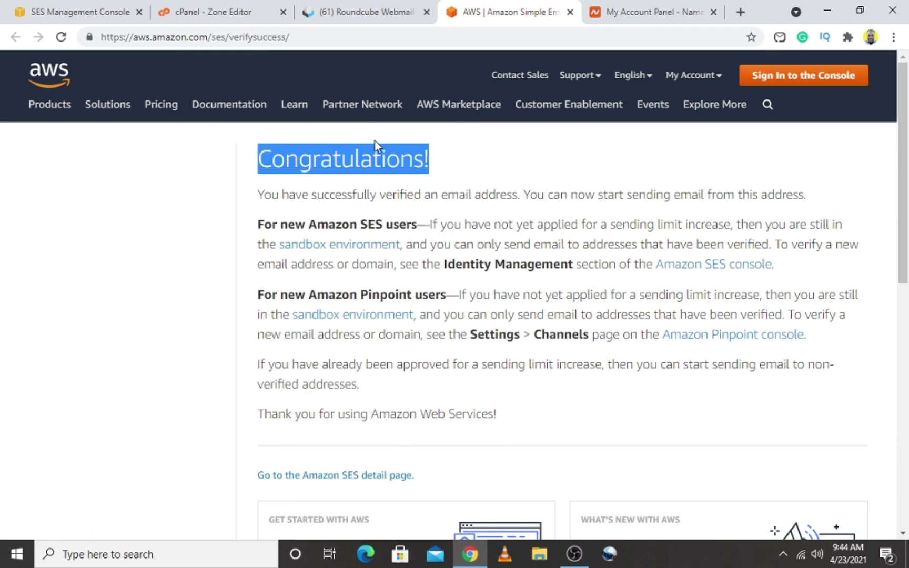
left_click(86, 13)
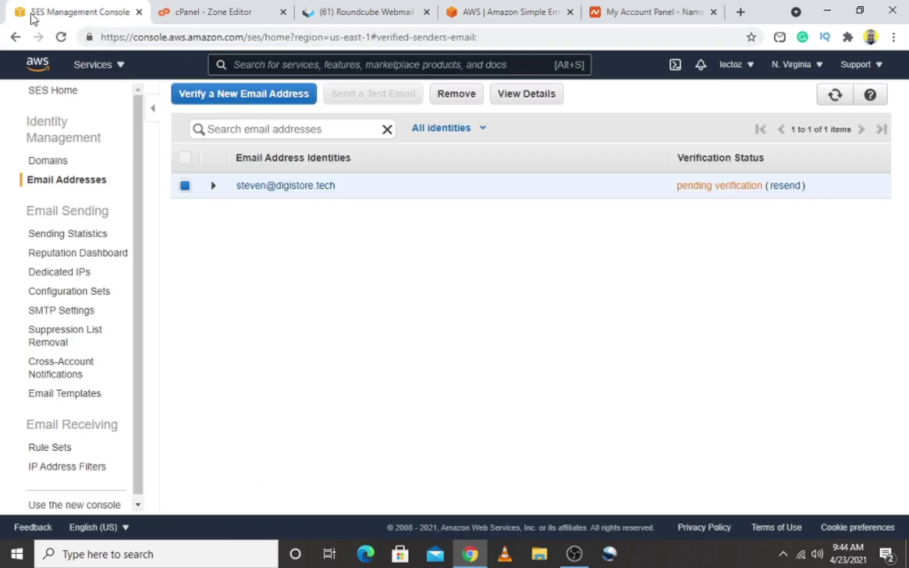
Refresh Email Addresses to confirm the sender is verified, then view Sending Statistics
left_click(62, 38)
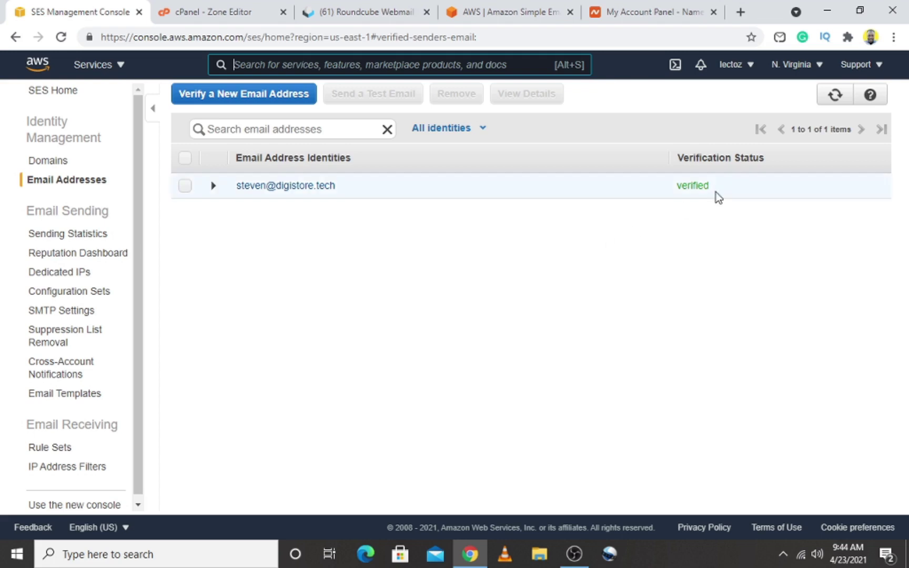
left_click_drag(690, 191, 680, 193)
left_click(680, 195)
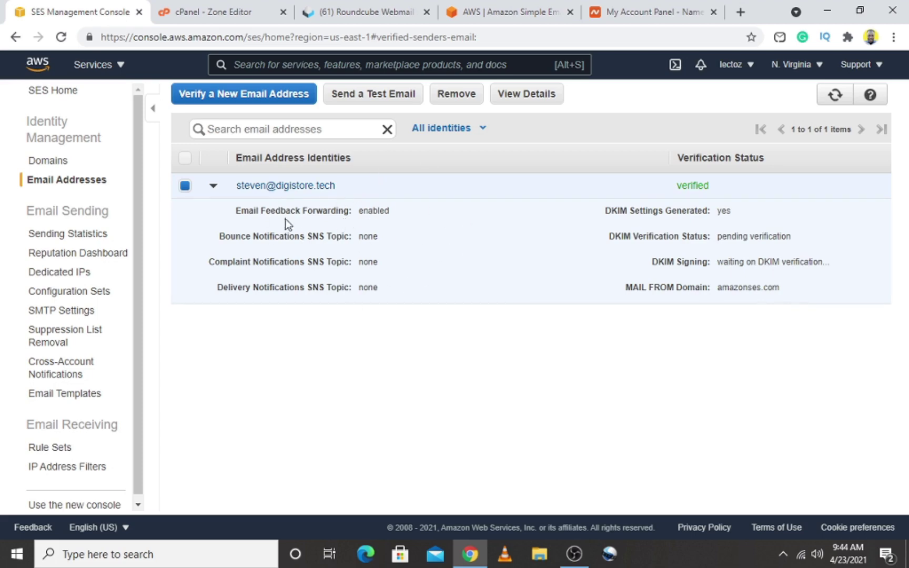
left_click(55, 239)
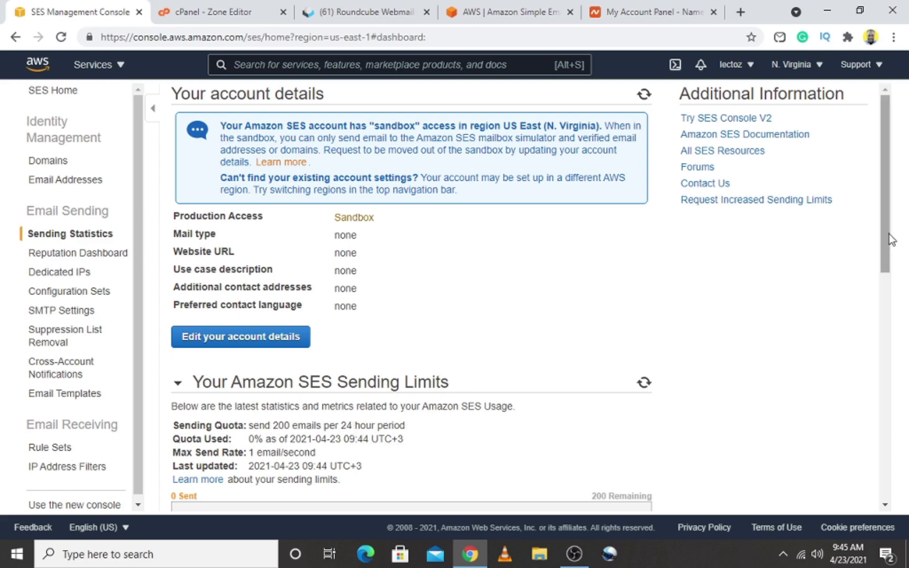
Edit account details: set Enable Production Access to Yes and paste digistore.tech as website URL
mouse_move(889, 247)
left_mouse_down()
mouse_move(895, 345)
mouse_move(894, 239)
left_mouse_up()
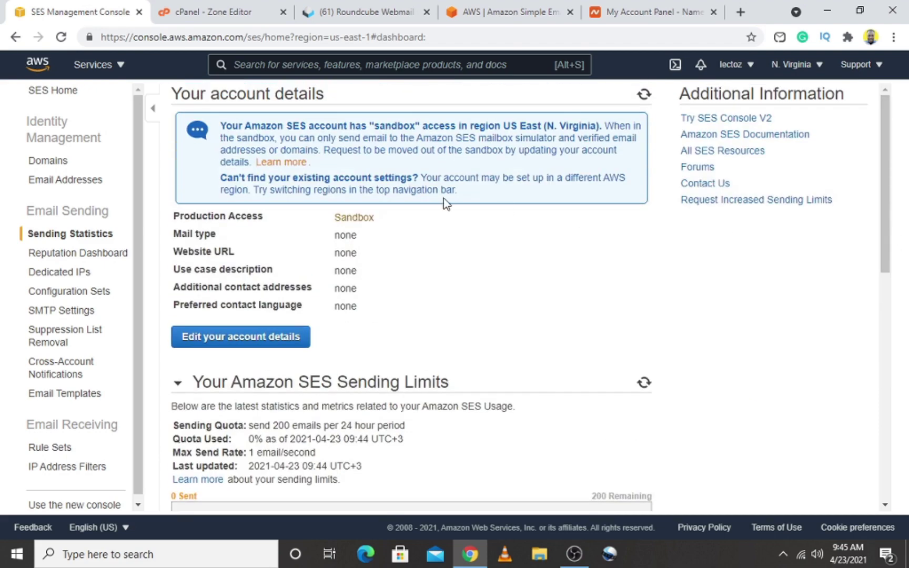
left_click(239, 337)
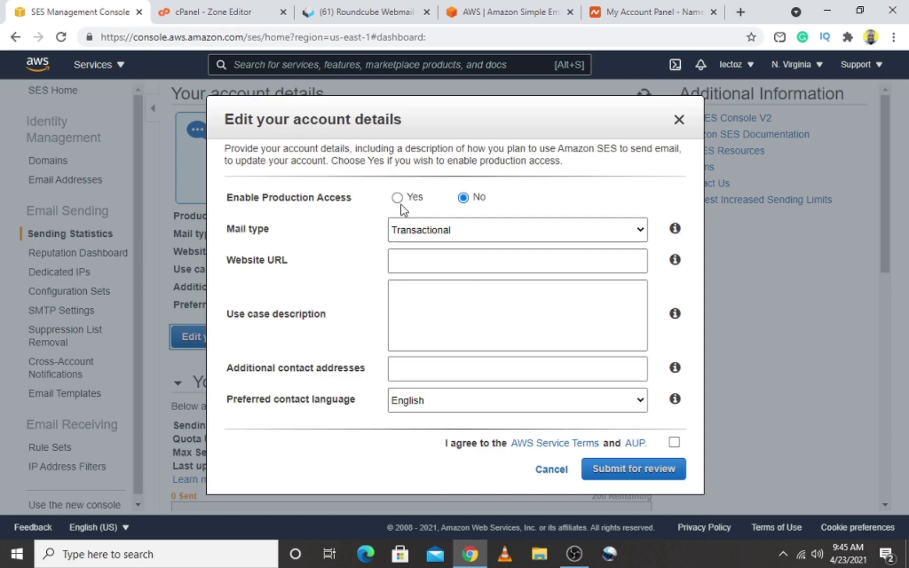
left_click(397, 198)
left_click(422, 267)
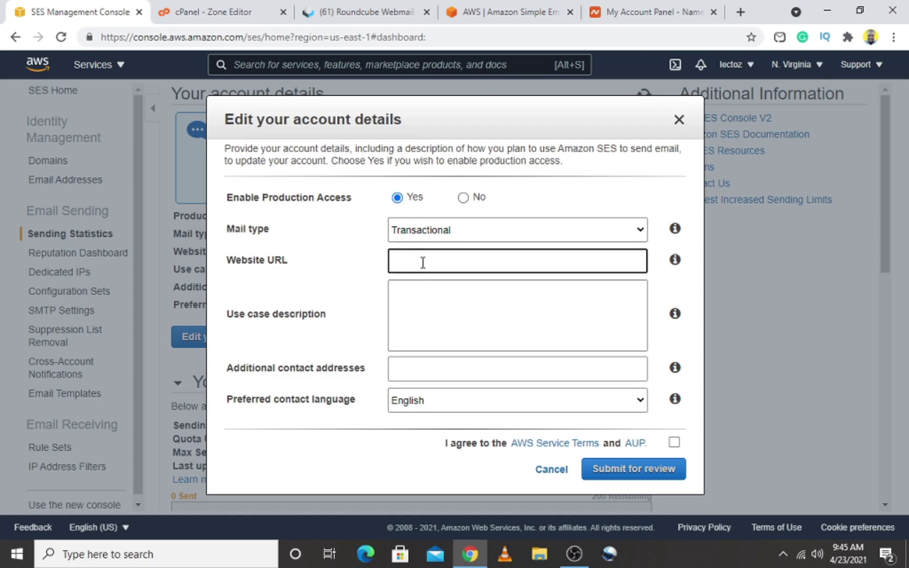
type("digistore.tech")
left_click(480, 304)
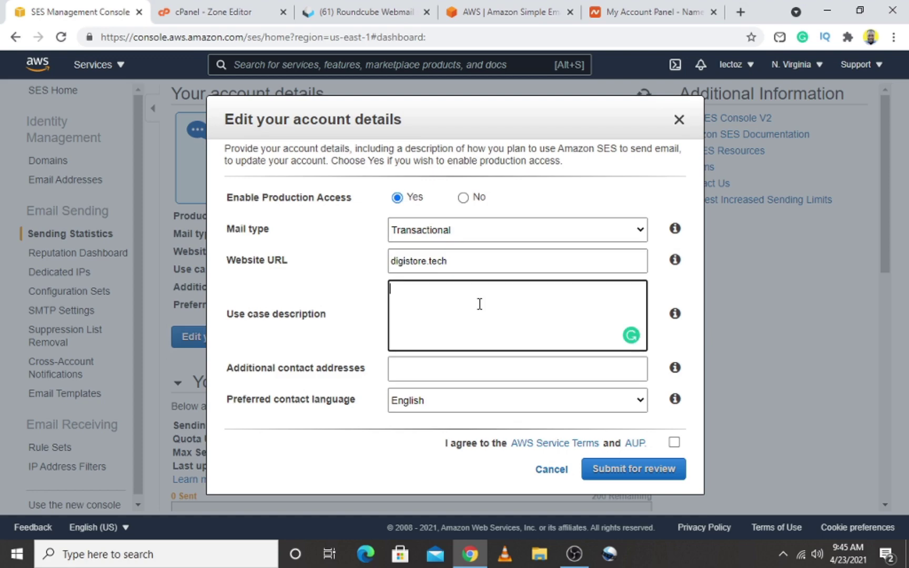
Enter the bulk-email use case, accept the AWS terms and submit for review
type("I have an application and ")
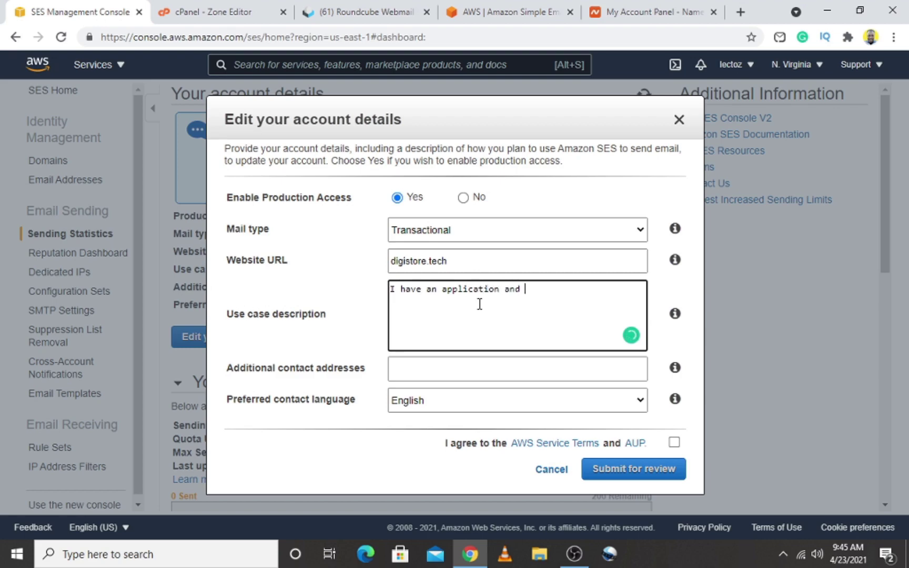
type("i would like to send ")
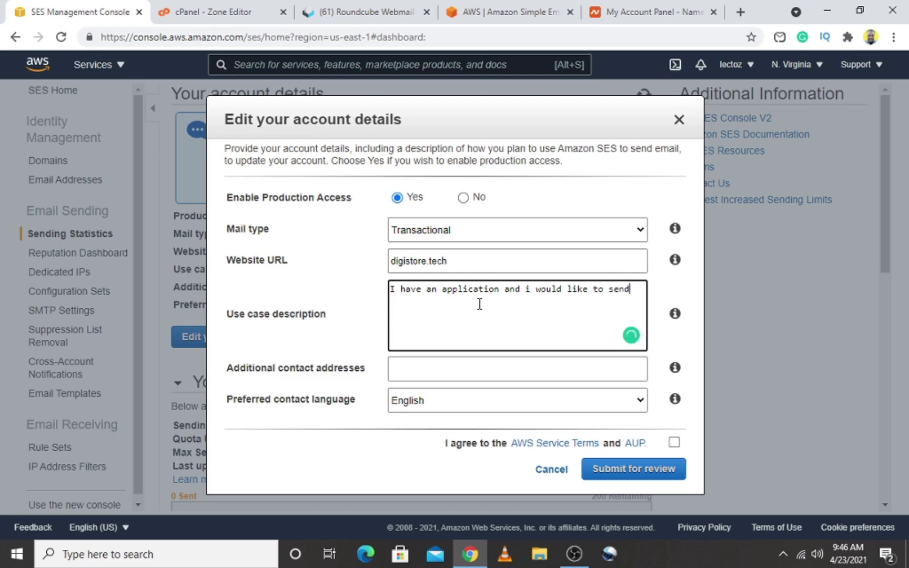
type("them bulk emails")
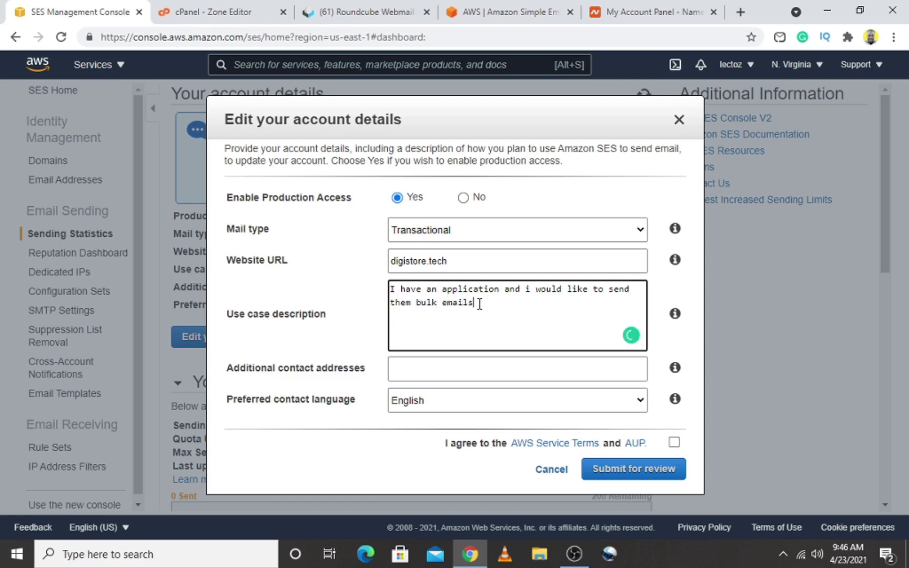
type(".")
mouse_move(528, 288)
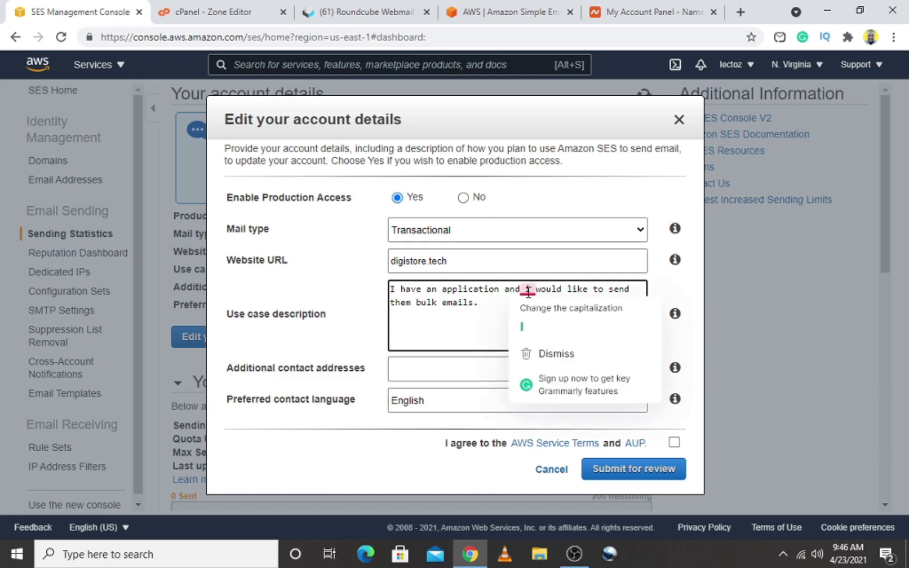
left_click(532, 318)
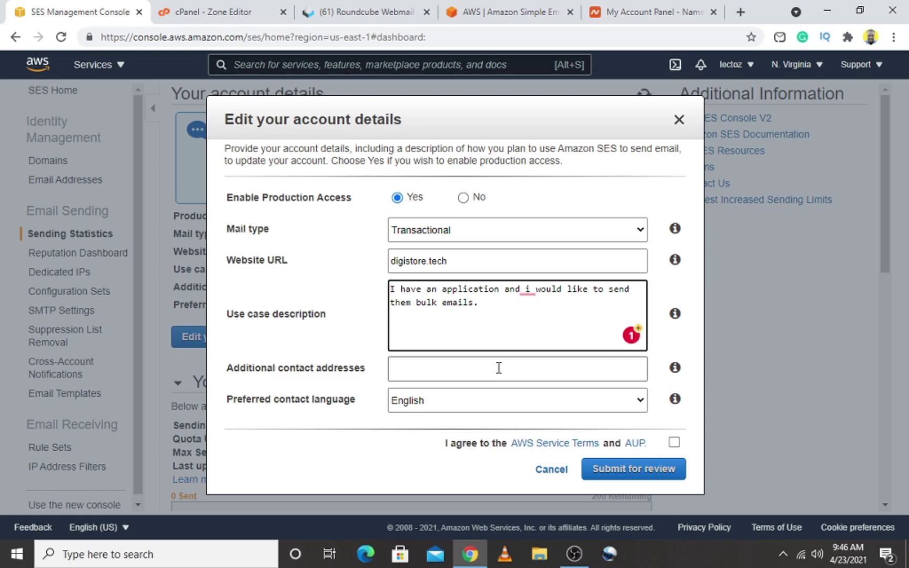
left_click(499, 369)
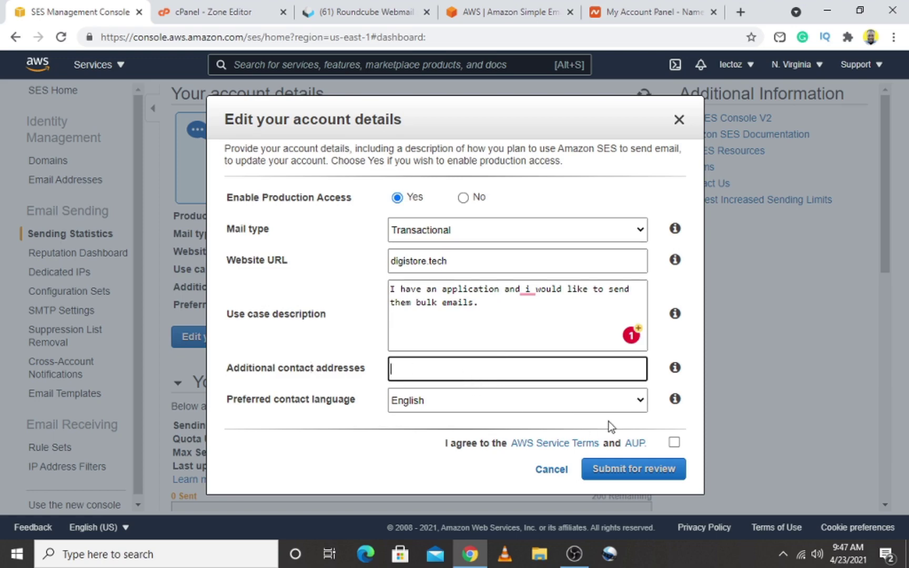
left_click(675, 444)
left_click(652, 472)
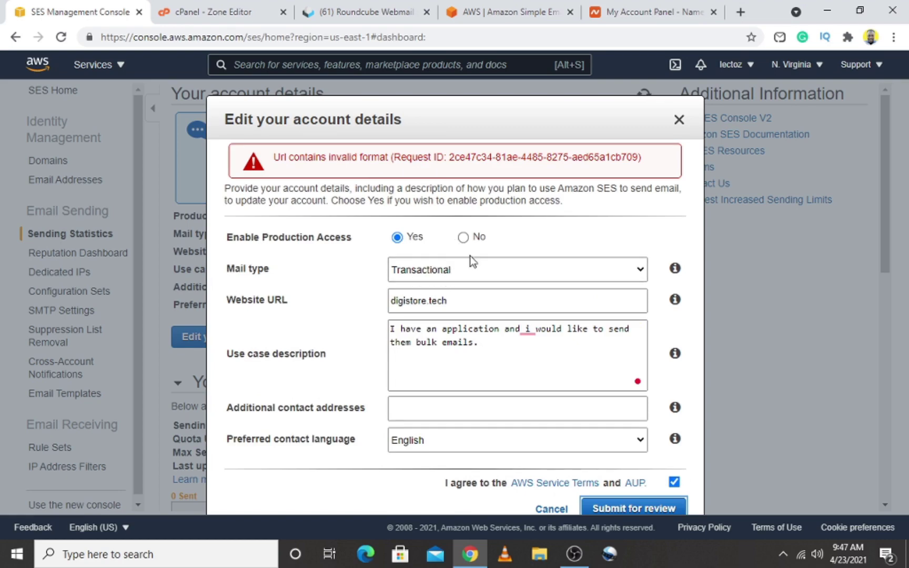
left_click(393, 300)
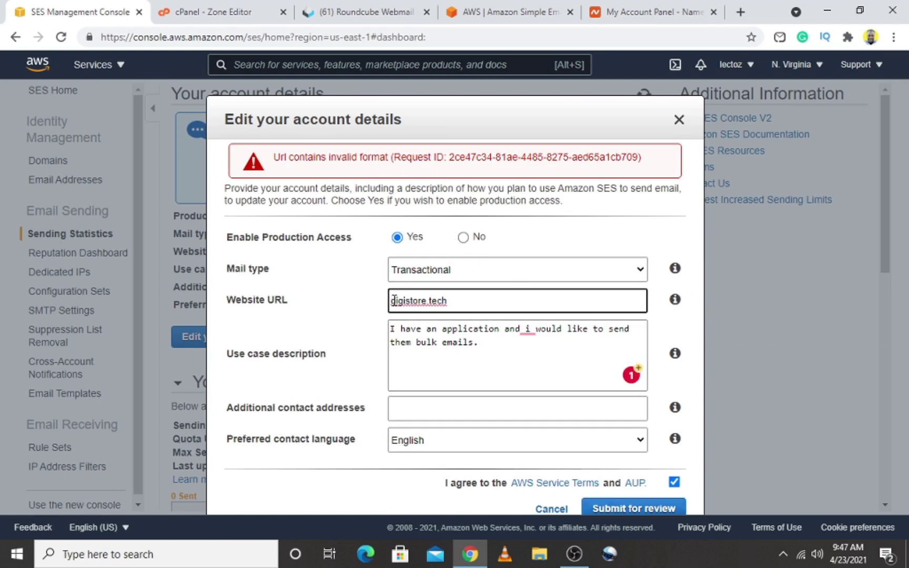
type("https")
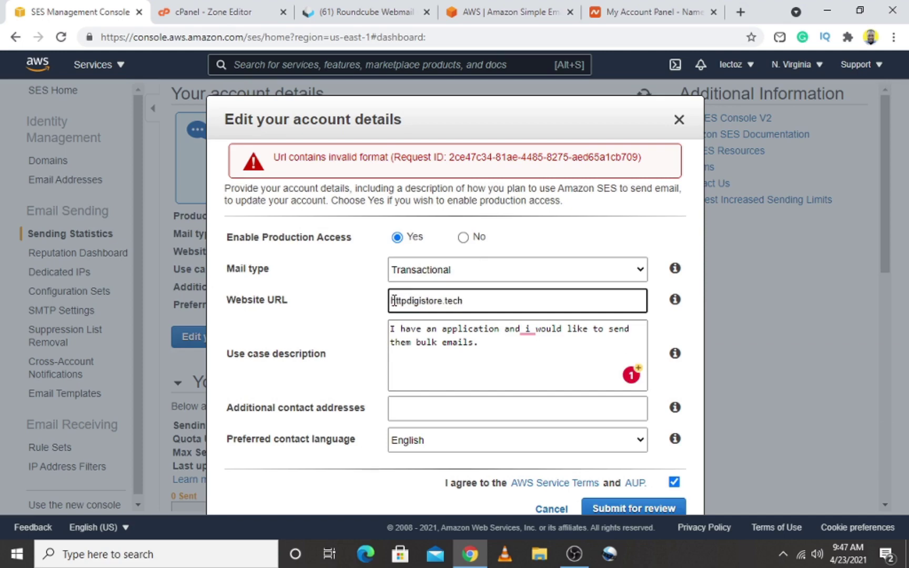
type("//")
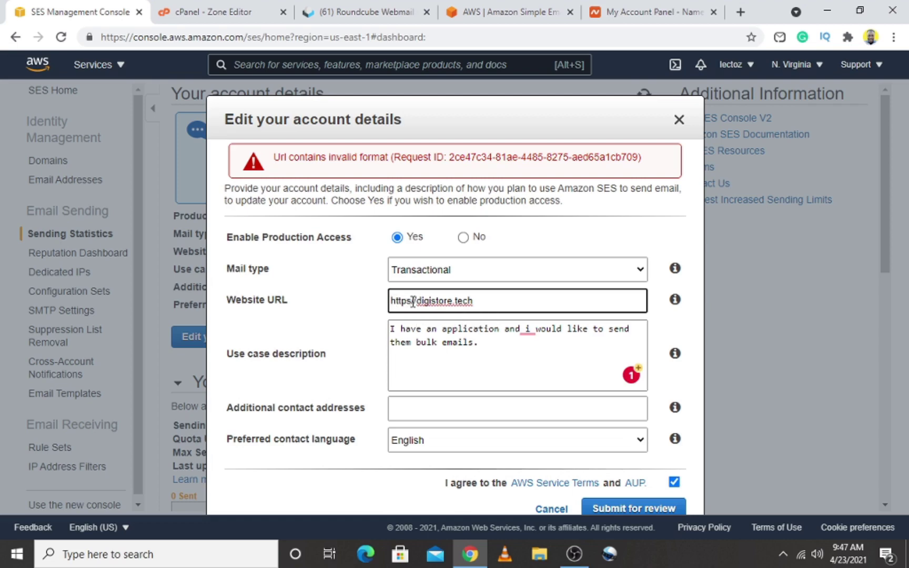
type(":")
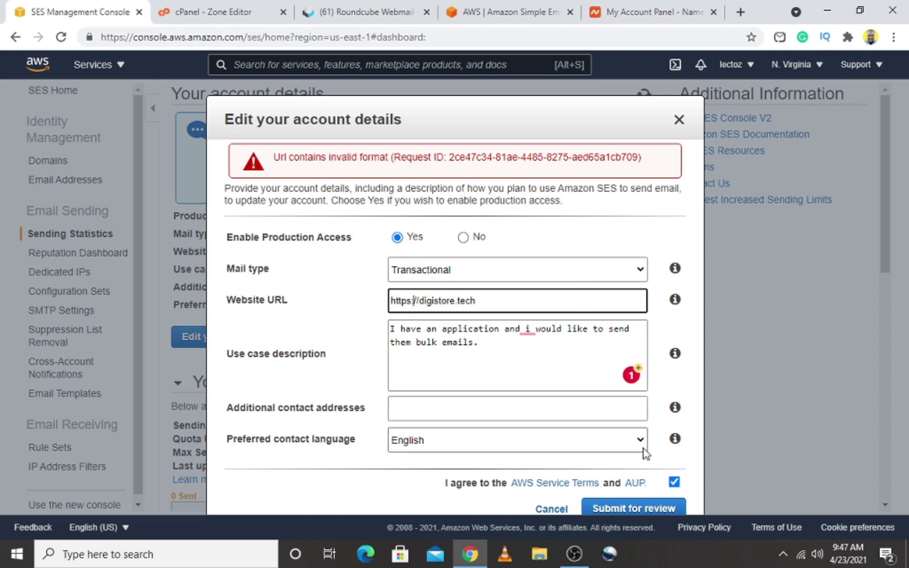
left_click(625, 502)
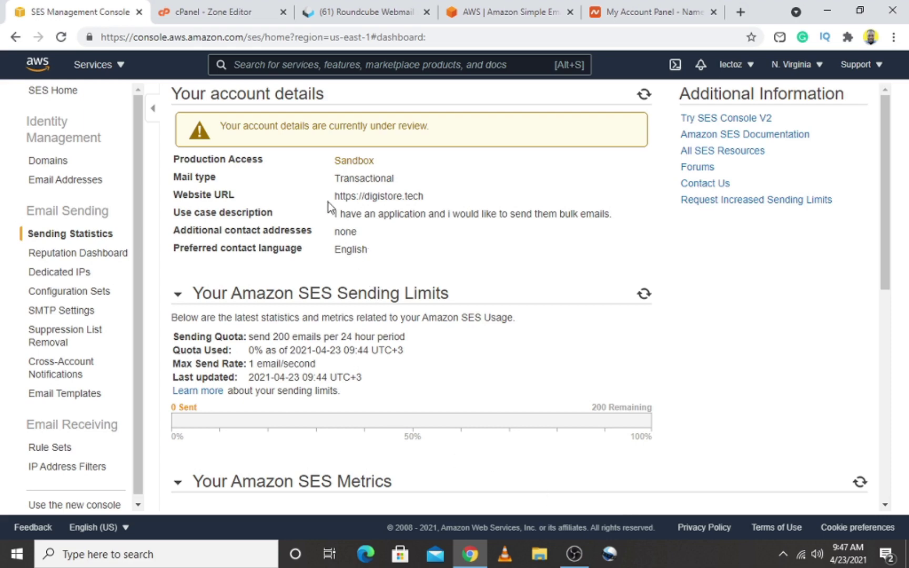
mouse_move(335, 197)
left_mouse_down()
mouse_move(367, 201)
mouse_move(338, 191)
left_mouse_up()
left_click(366, 200)
left_click(376, 198)
left_click_drag(882, 205, 906, 236)
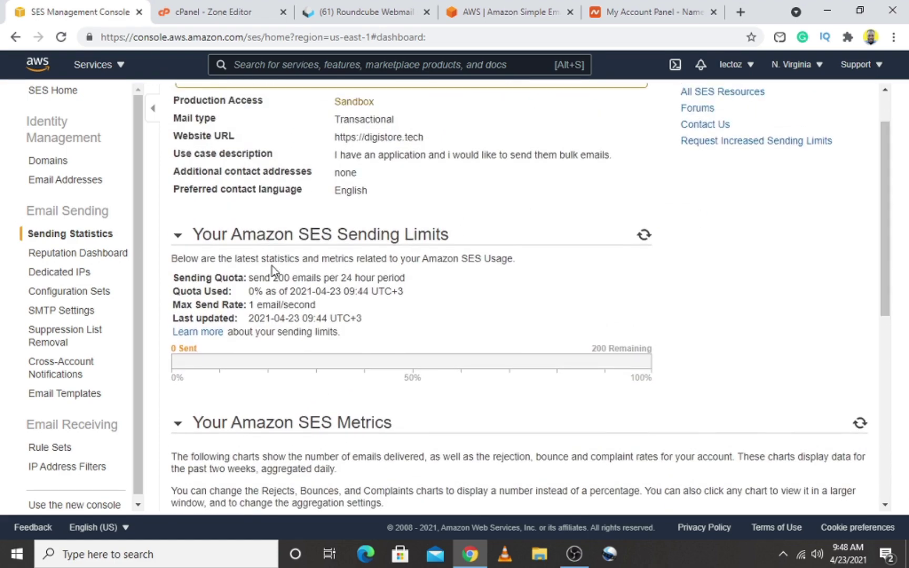
left_click_drag(250, 279, 414, 285)
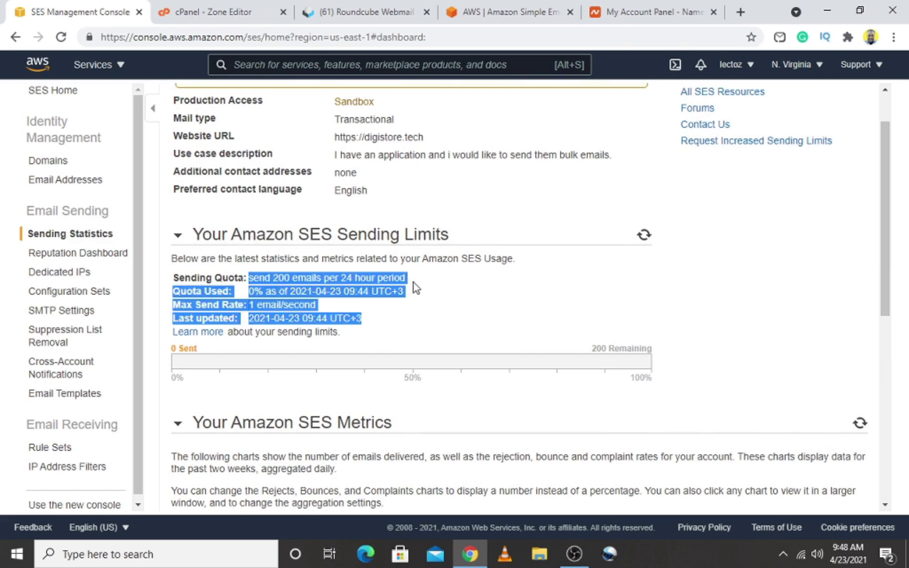
left_click(414, 282)
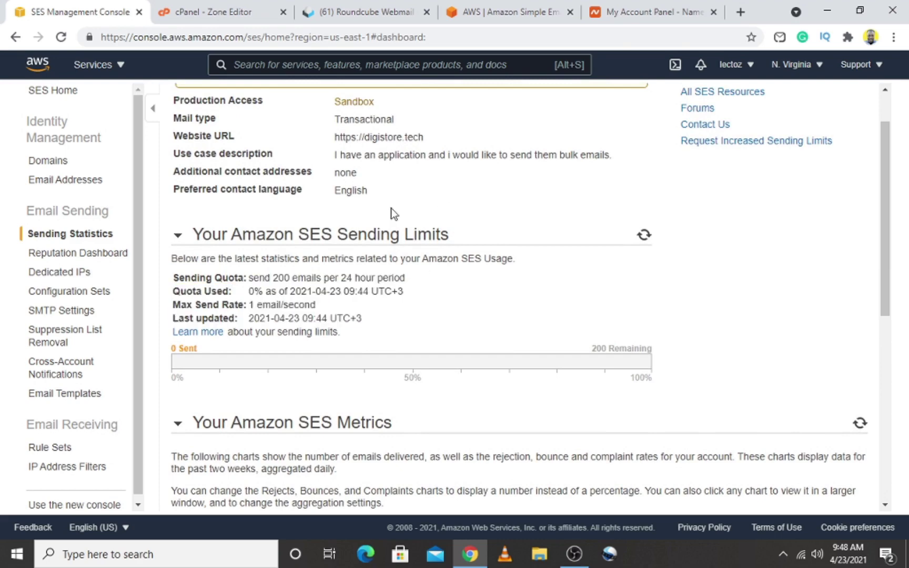